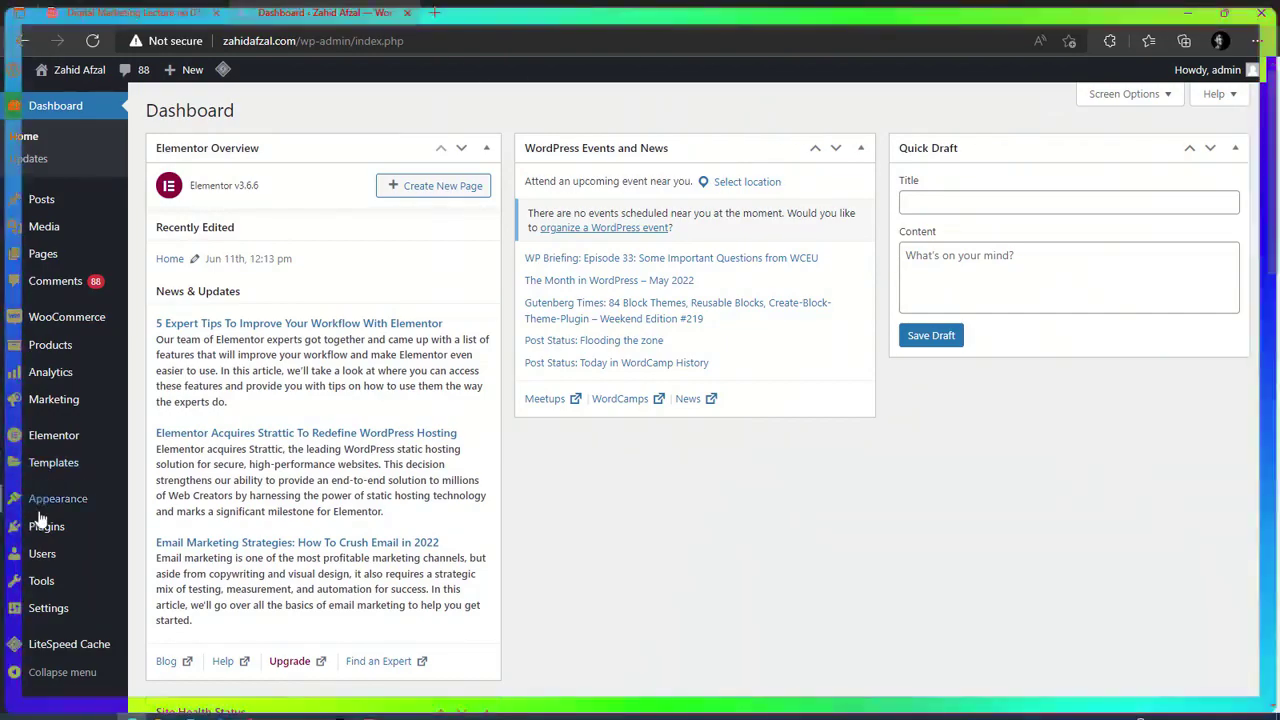
Search plugins for 'updraft', install and activate UpdraftPlus, and launch its setup page.
mouse_move(44, 527)
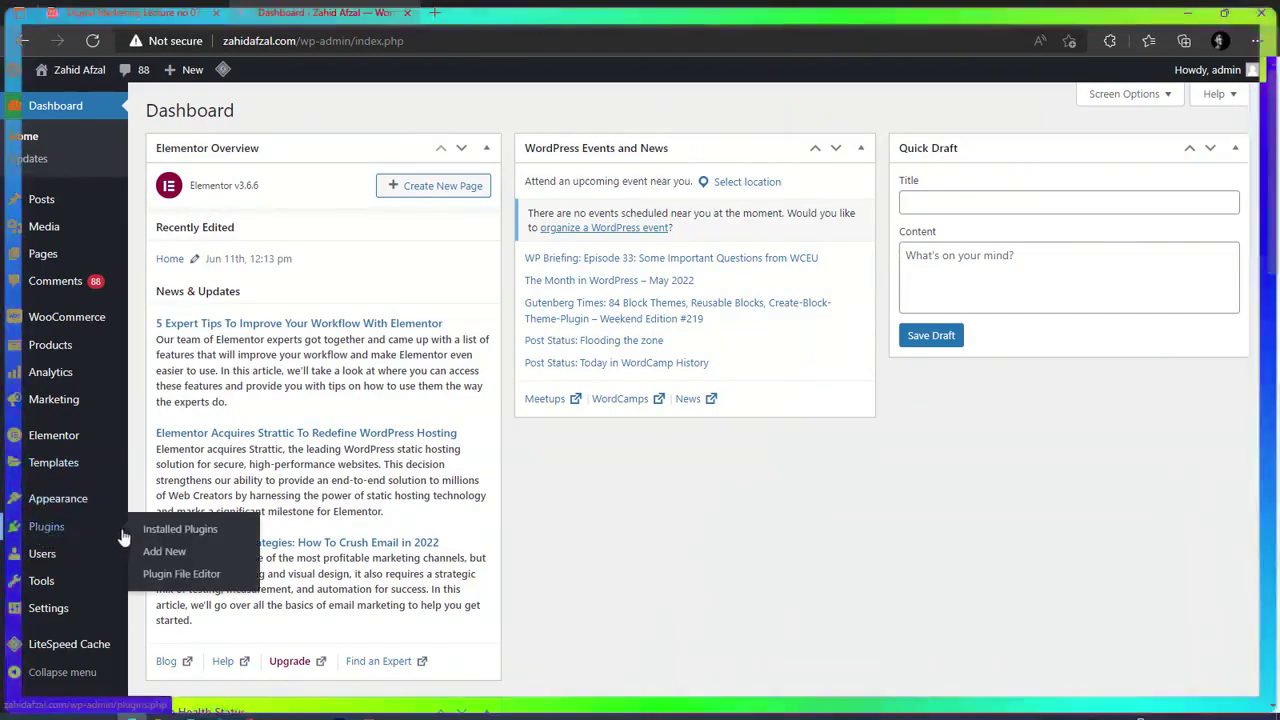
left_click(203, 557)
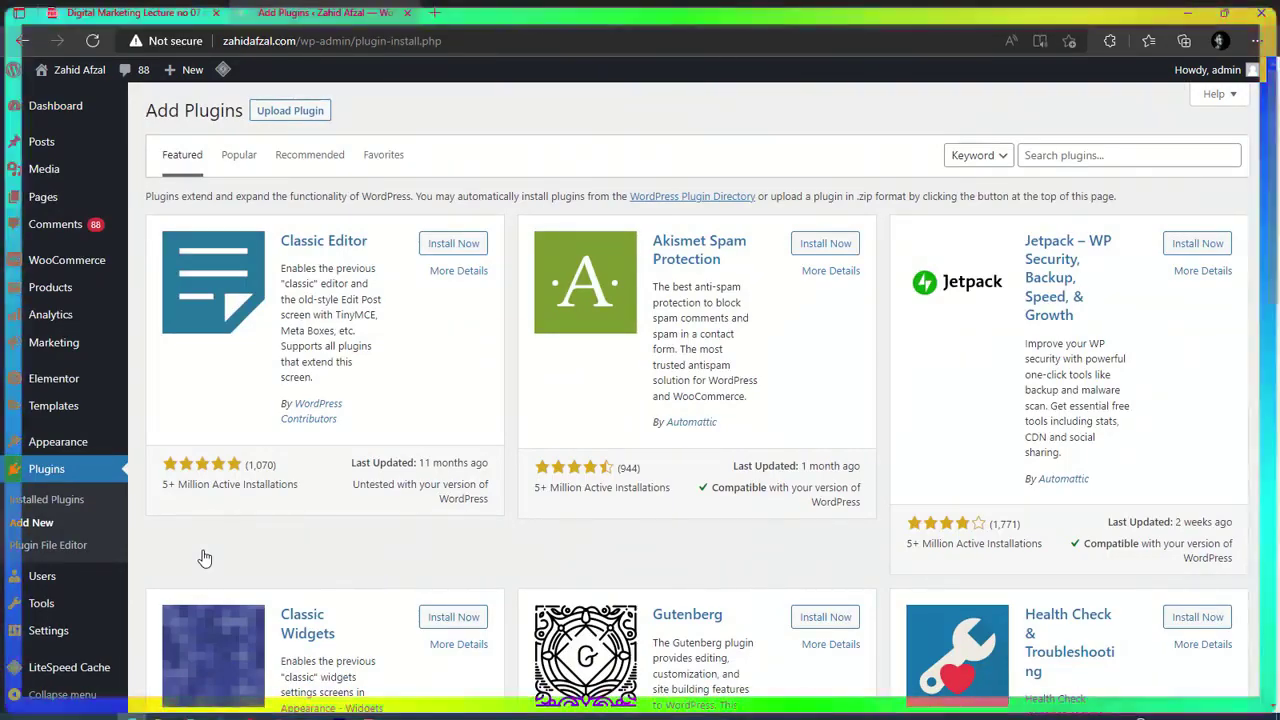
left_click(1117, 156)
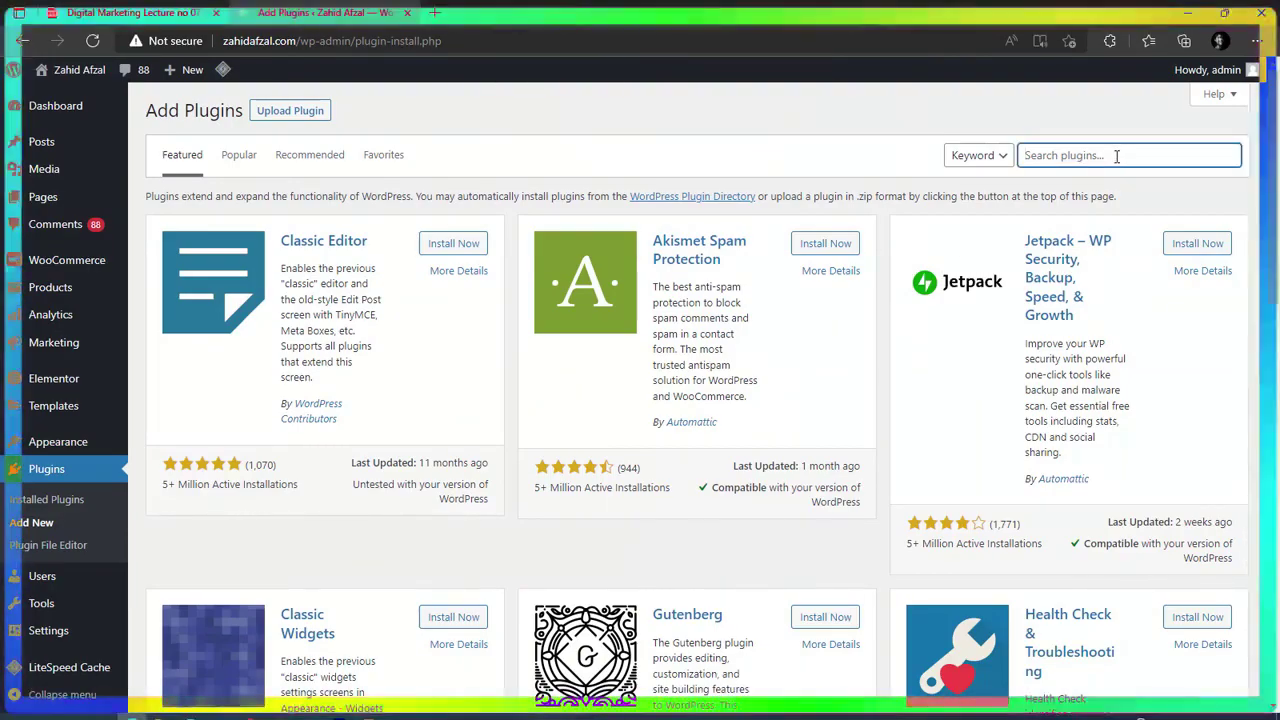
type("updraft")
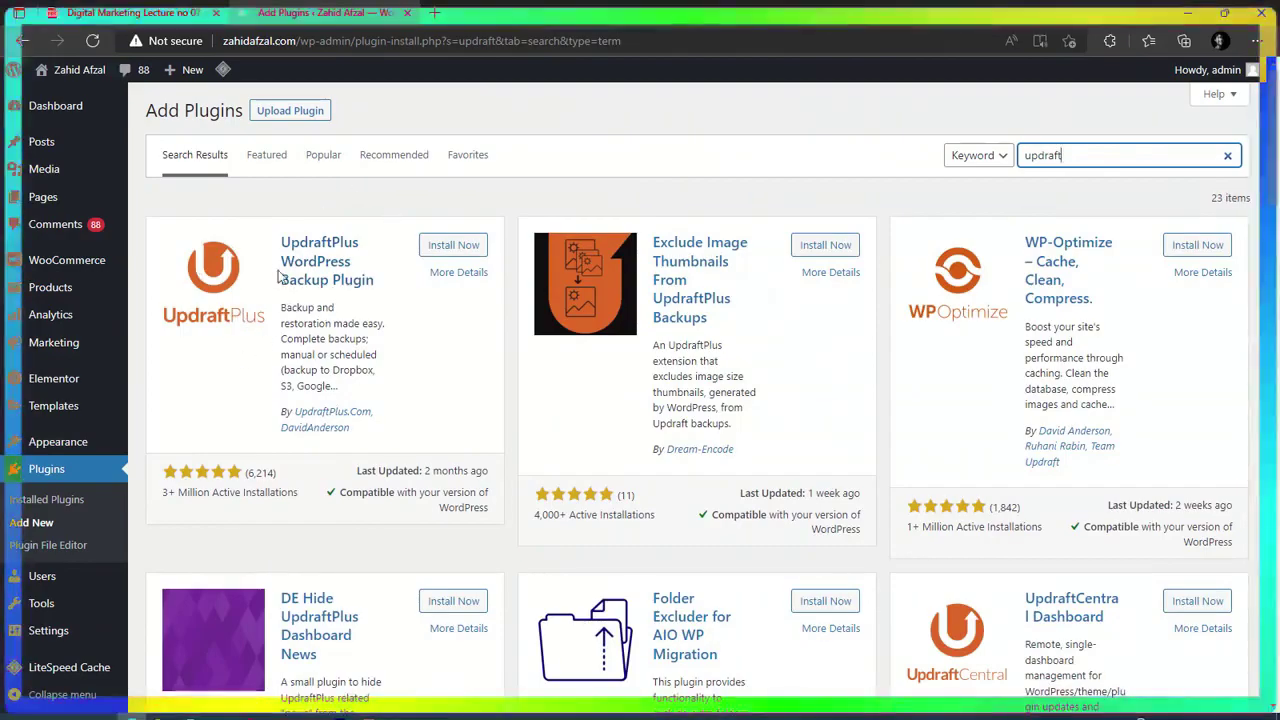
left_click(461, 254)
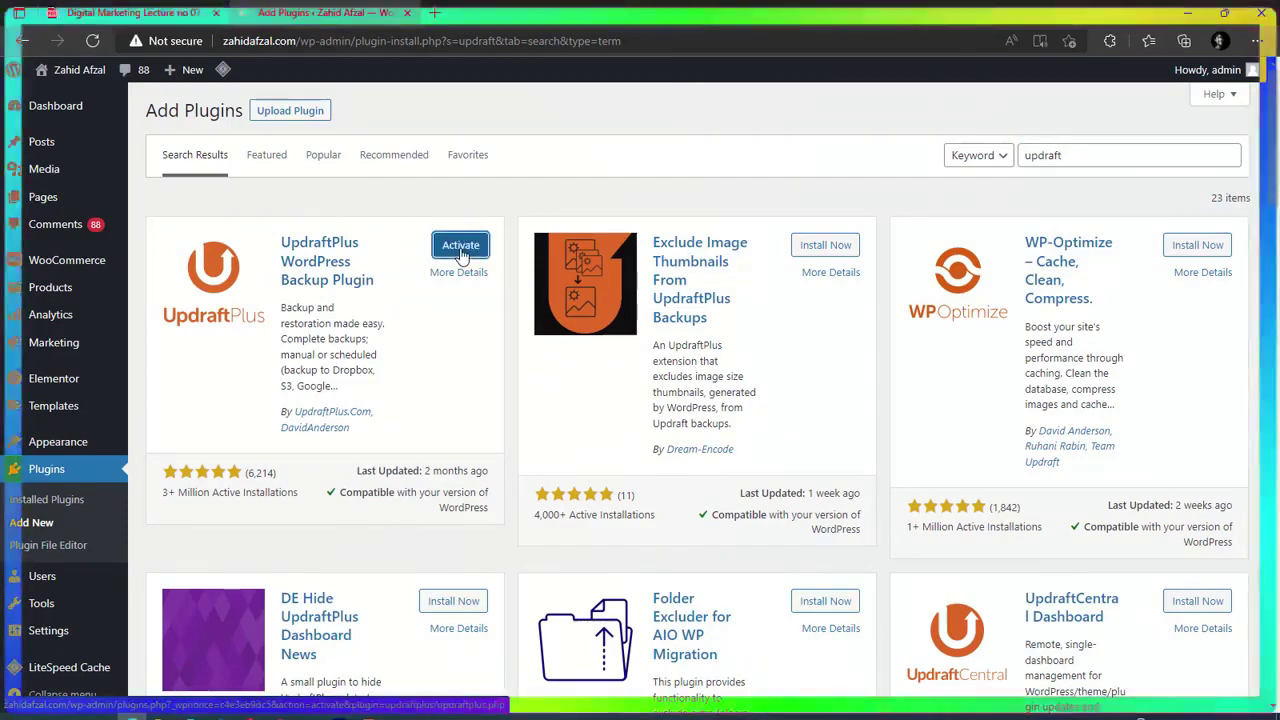
left_click(468, 252)
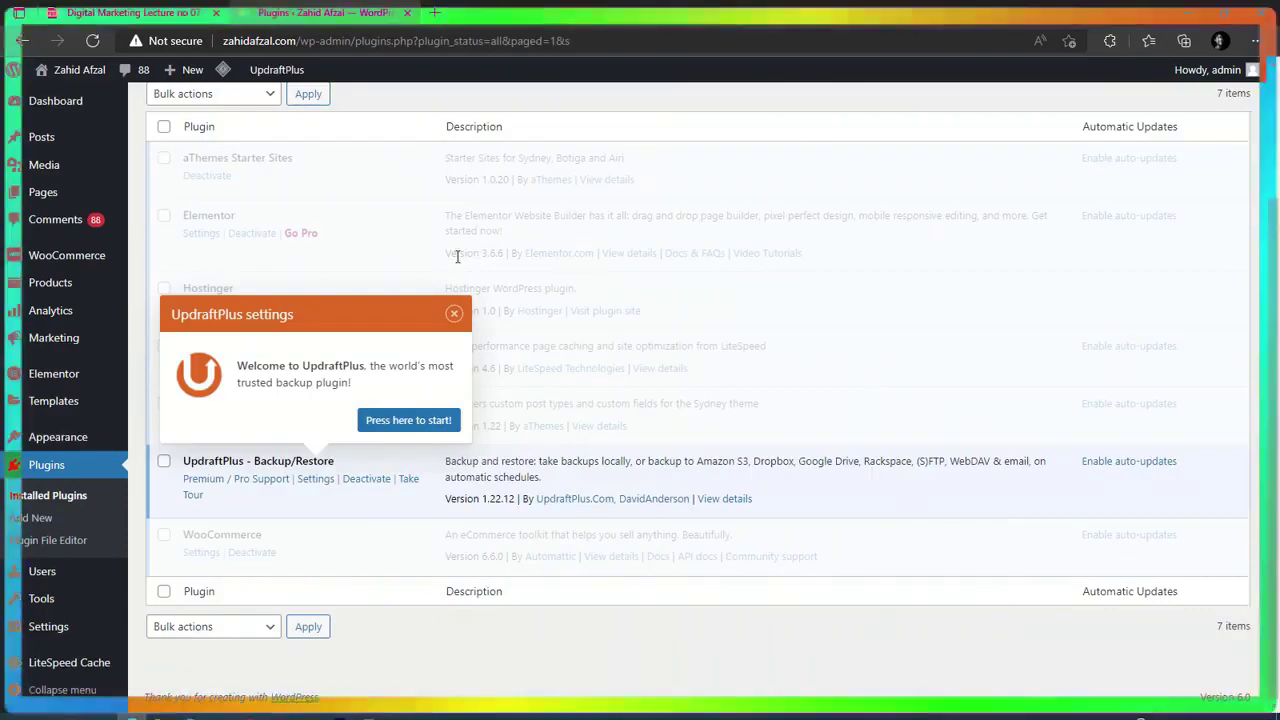
left_click(441, 428)
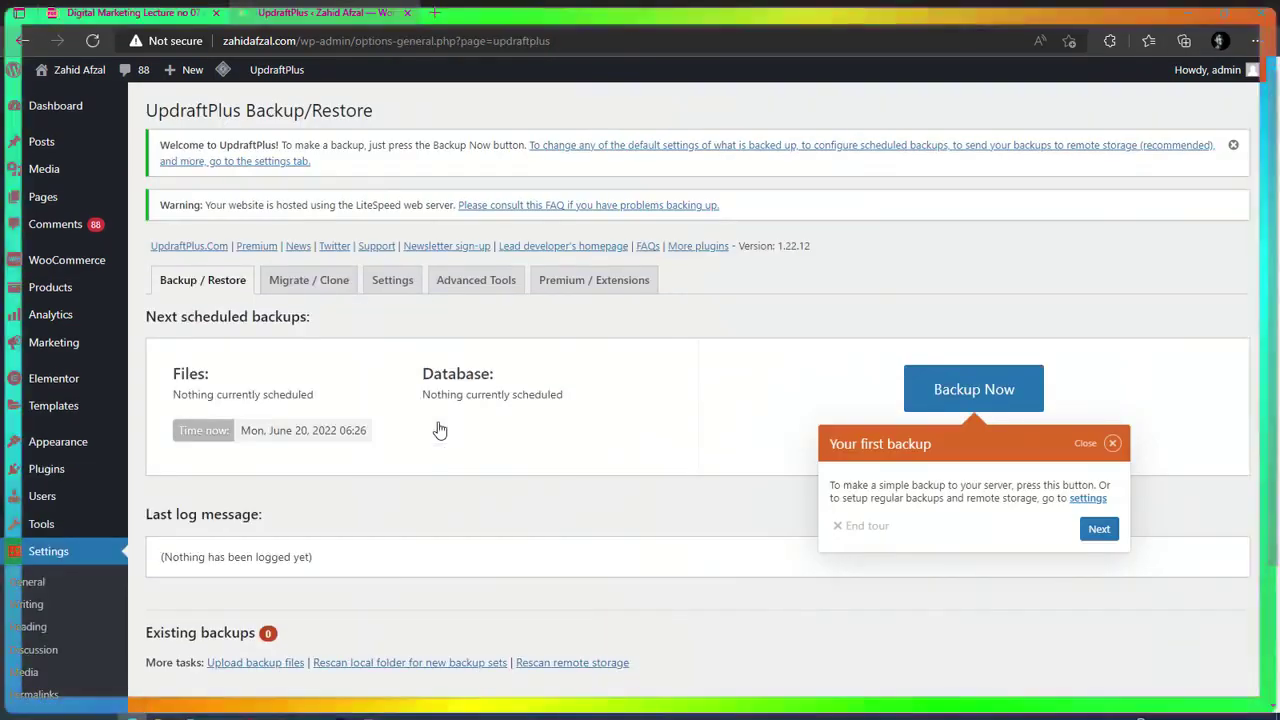
Dismiss the tour tip and set the files backup schedule to Daily, retaining 2.
left_click(1111, 443)
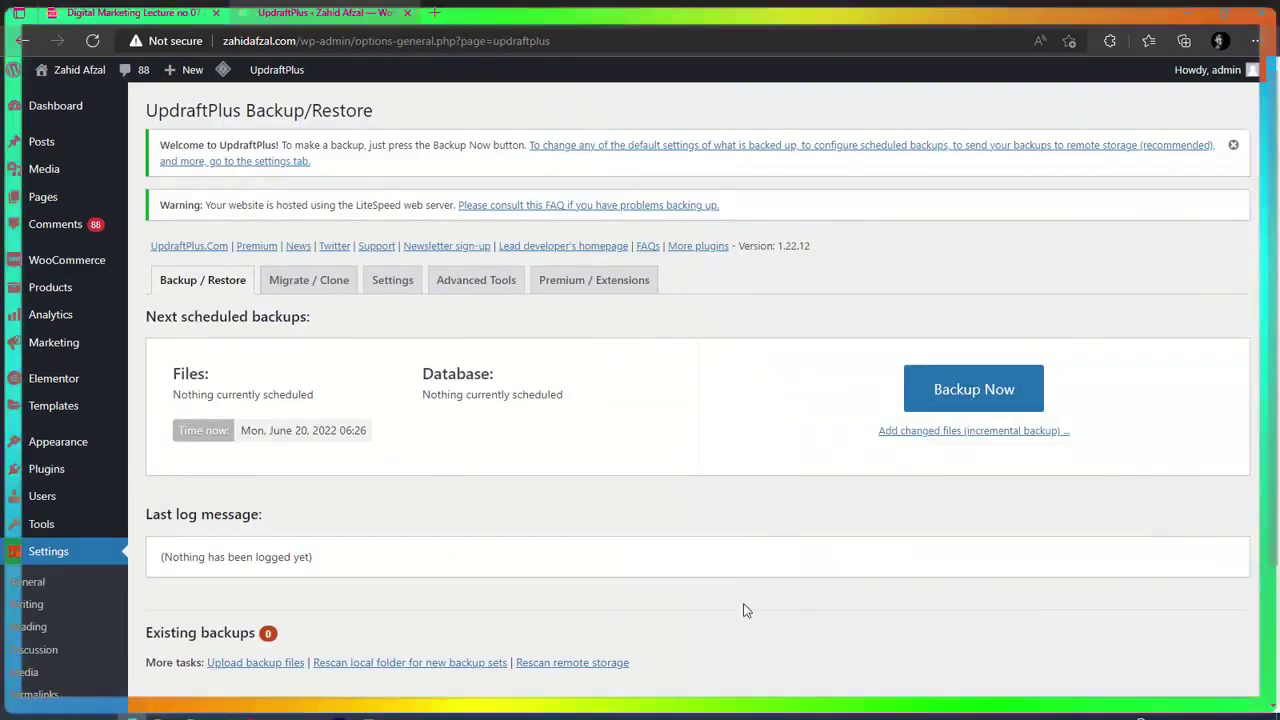
left_click(381, 289)
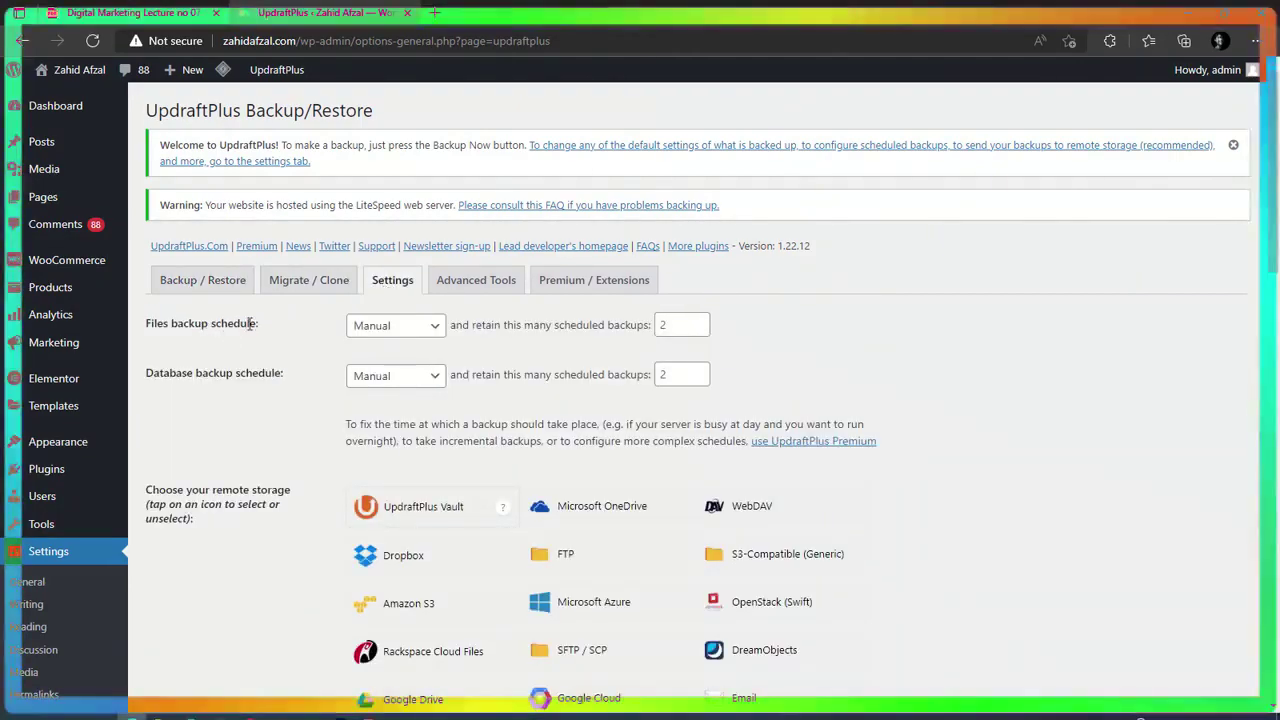
left_click(431, 329)
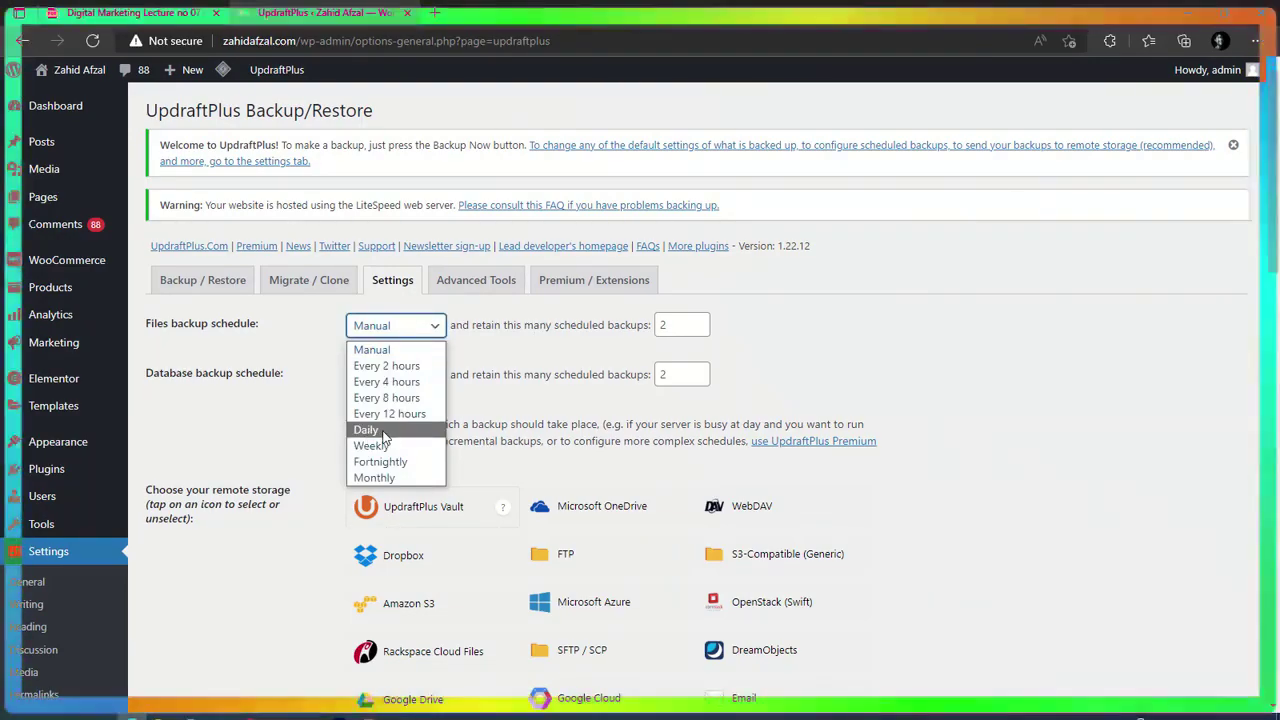
left_click(384, 432)
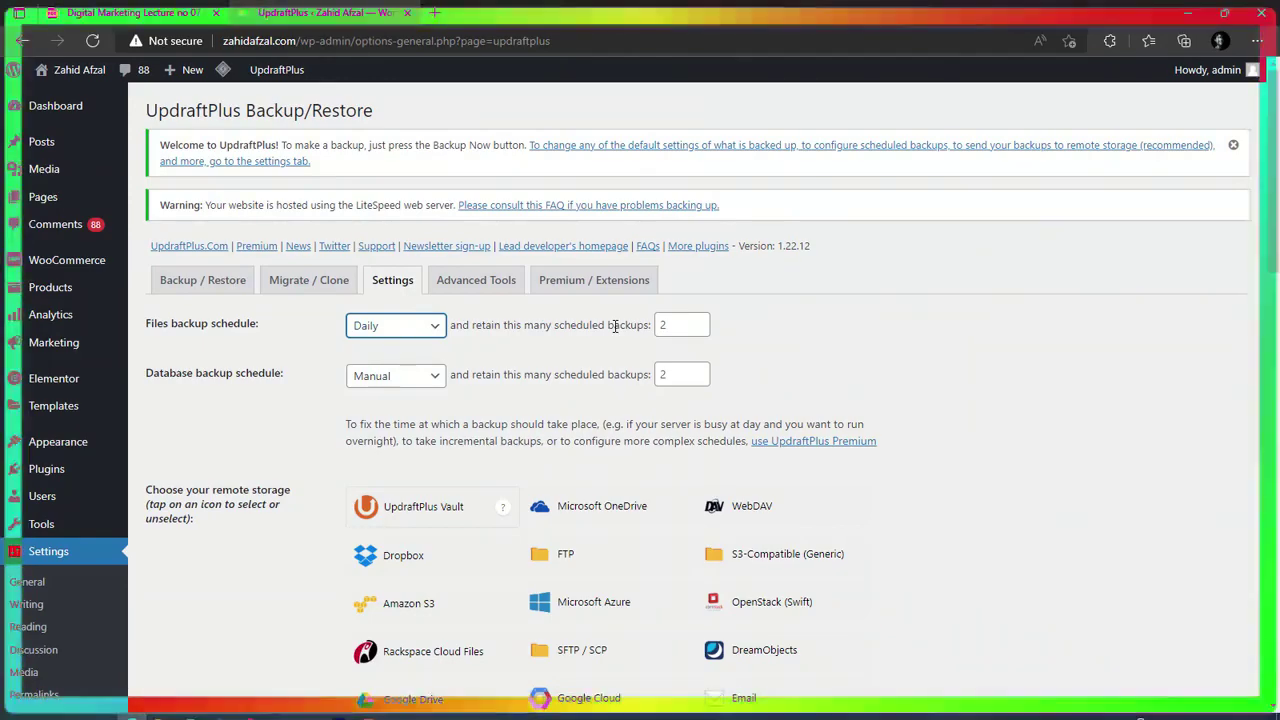
left_click(687, 322)
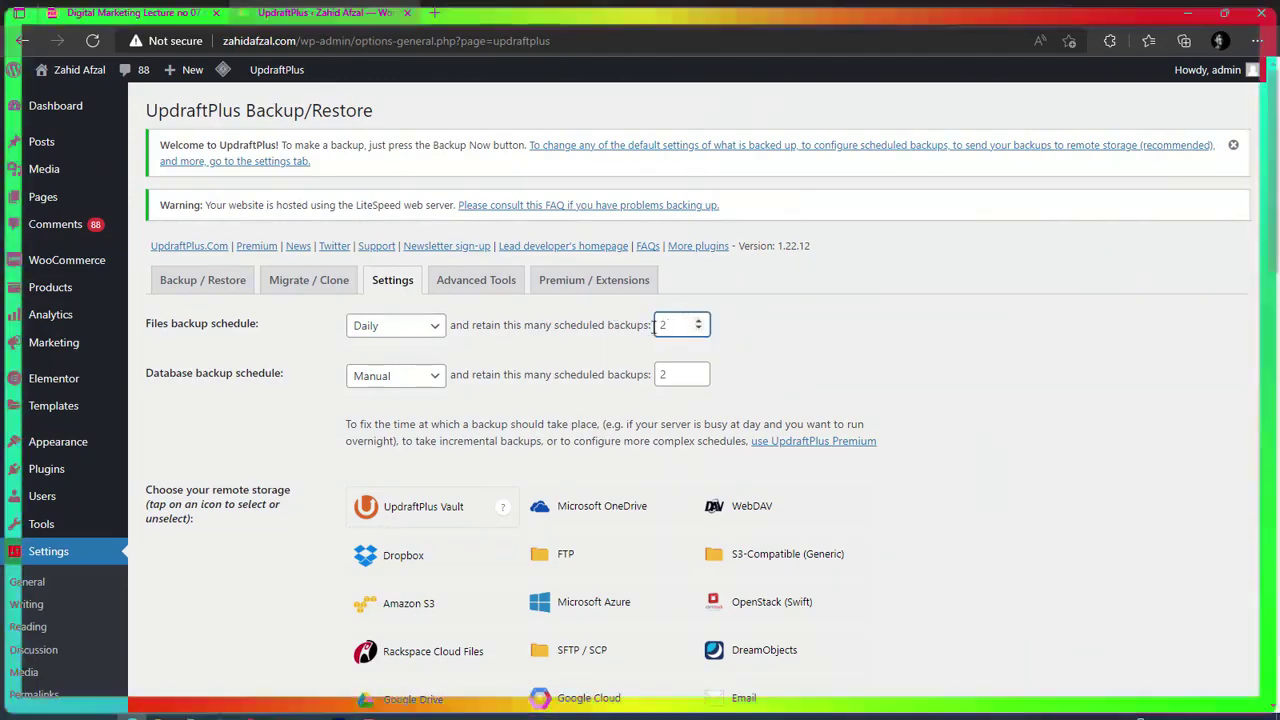
left_click(615, 325)
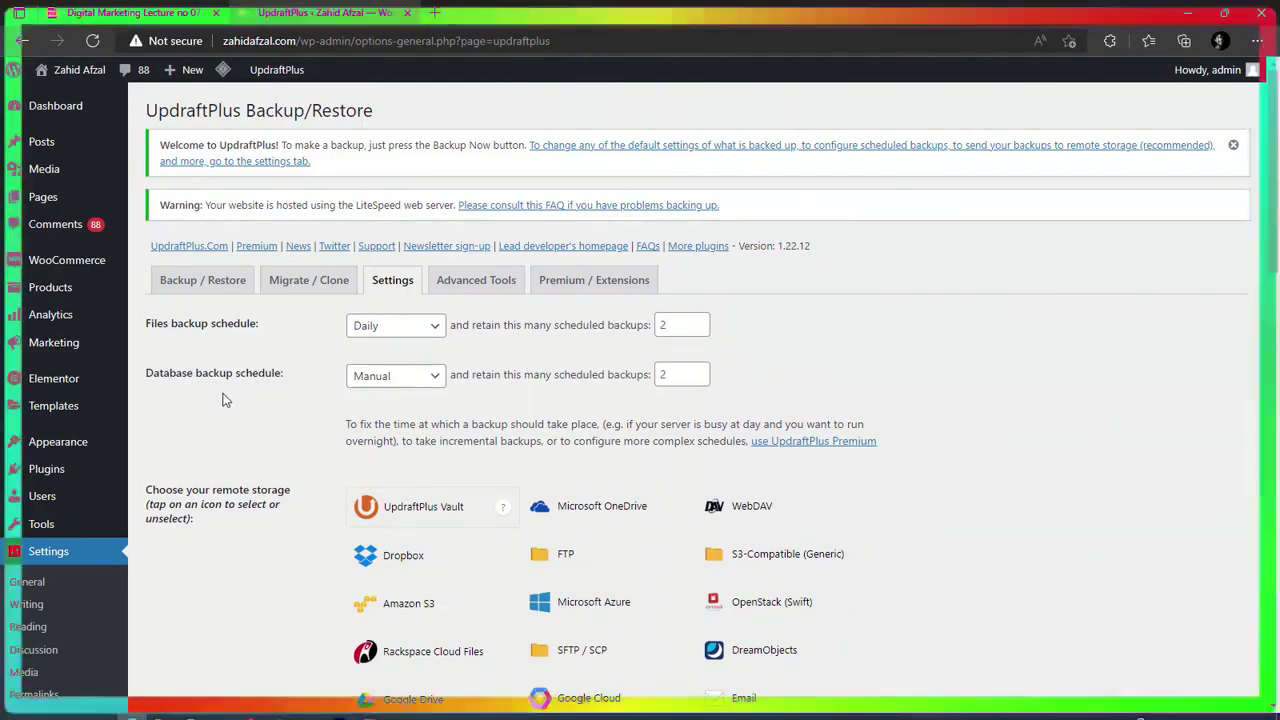
Set the database backup schedule to Daily, retaining 2 backups.
left_click(352, 372)
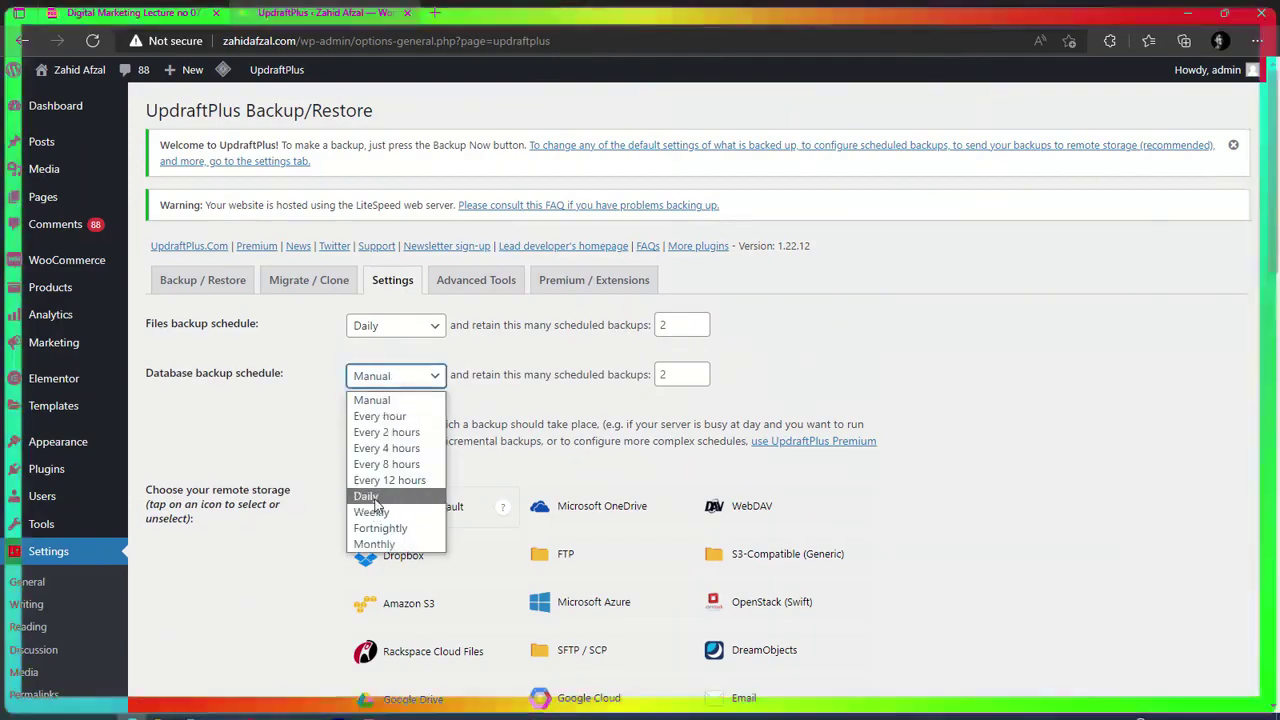
left_click(372, 492)
left_click(592, 405)
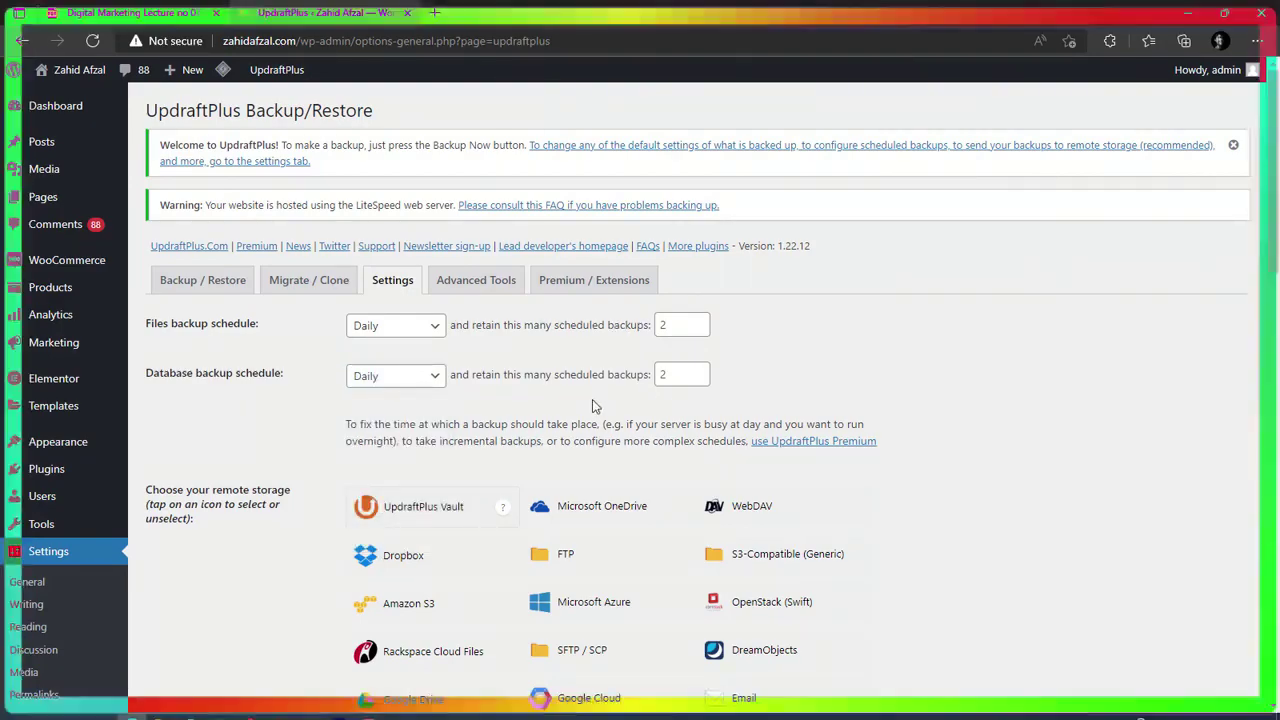
scroll(592, 405, "down", 2)
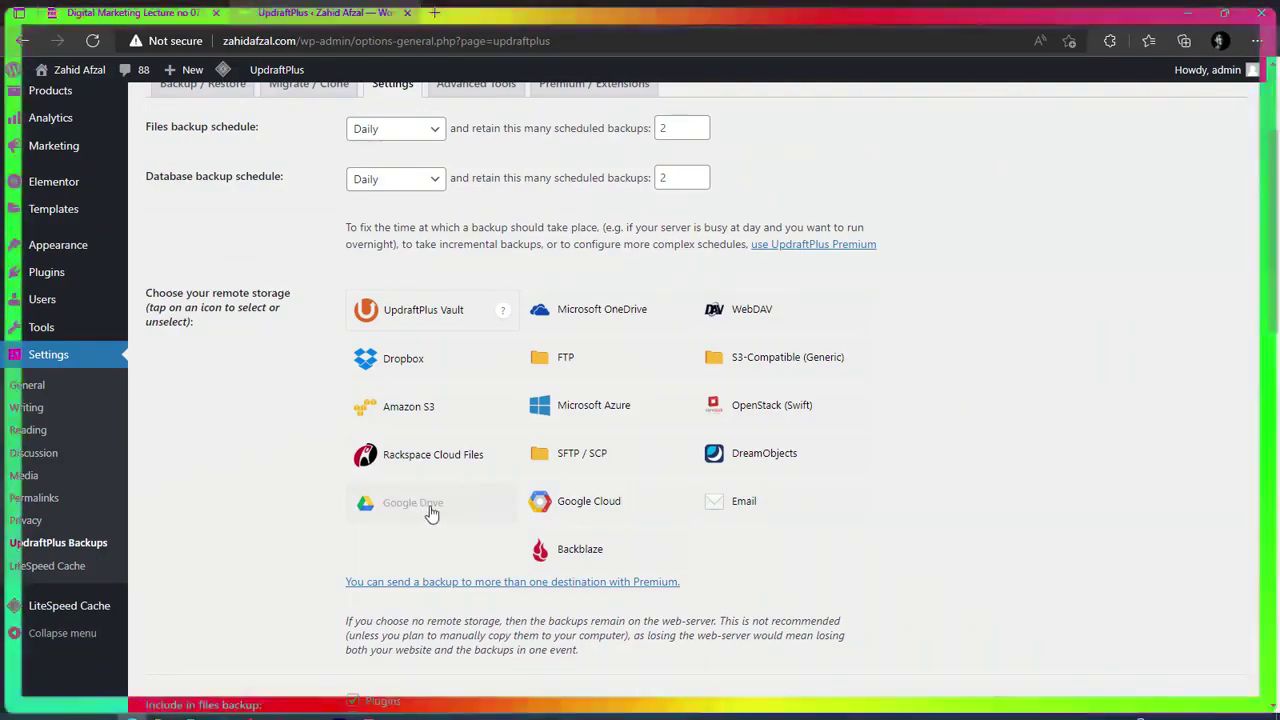
Choose Google Drive as the remote backup storage and save the UpdraftPlus settings.
left_click(432, 513)
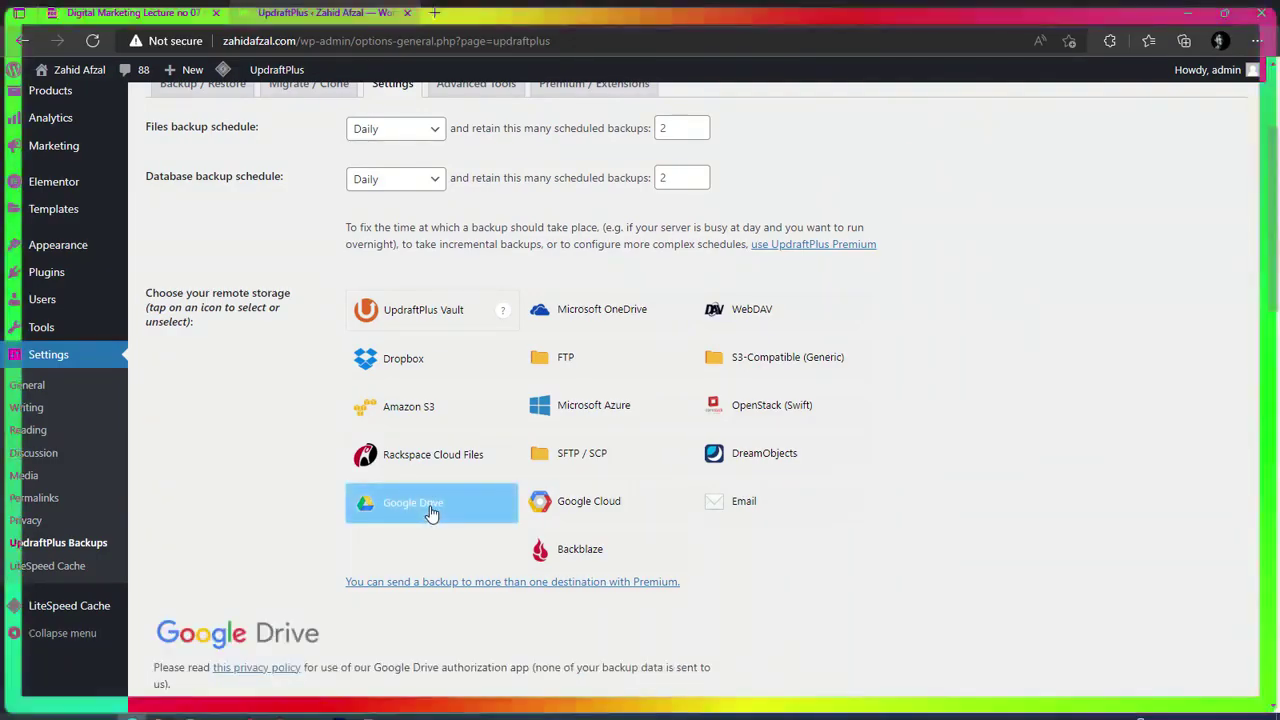
scroll(432, 513, "down", 5)
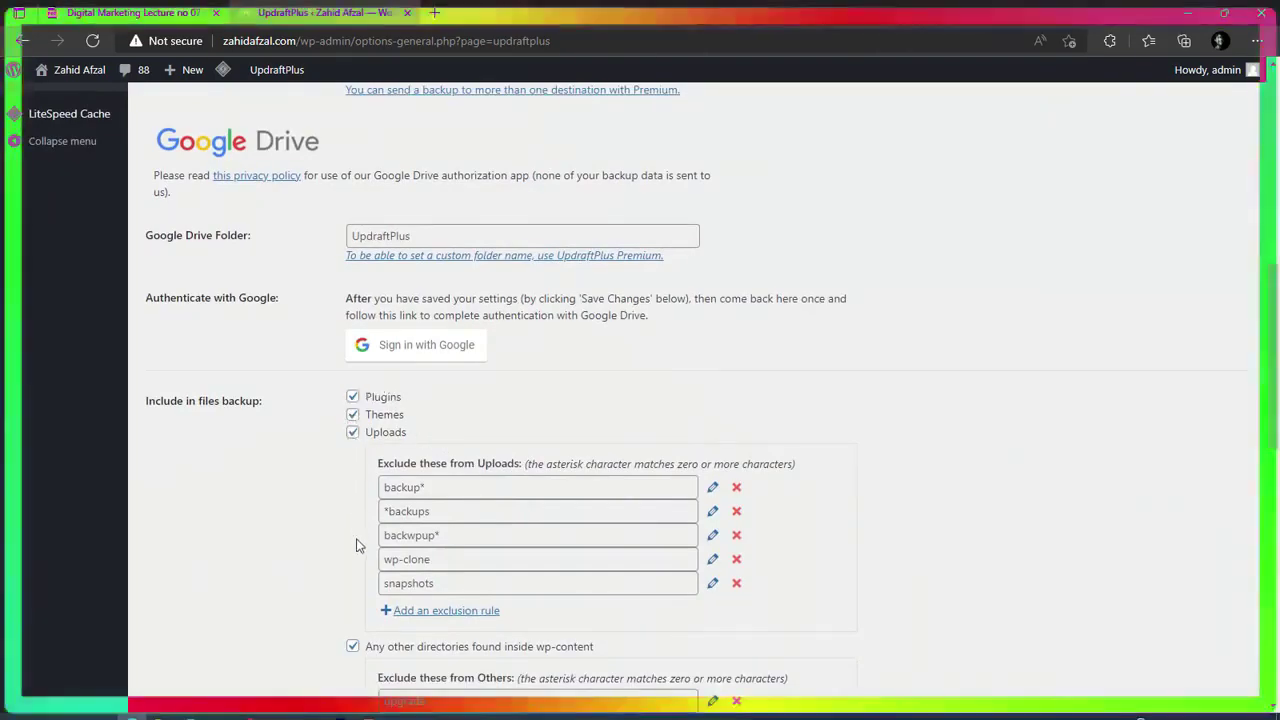
scroll(358, 550, "down", 10)
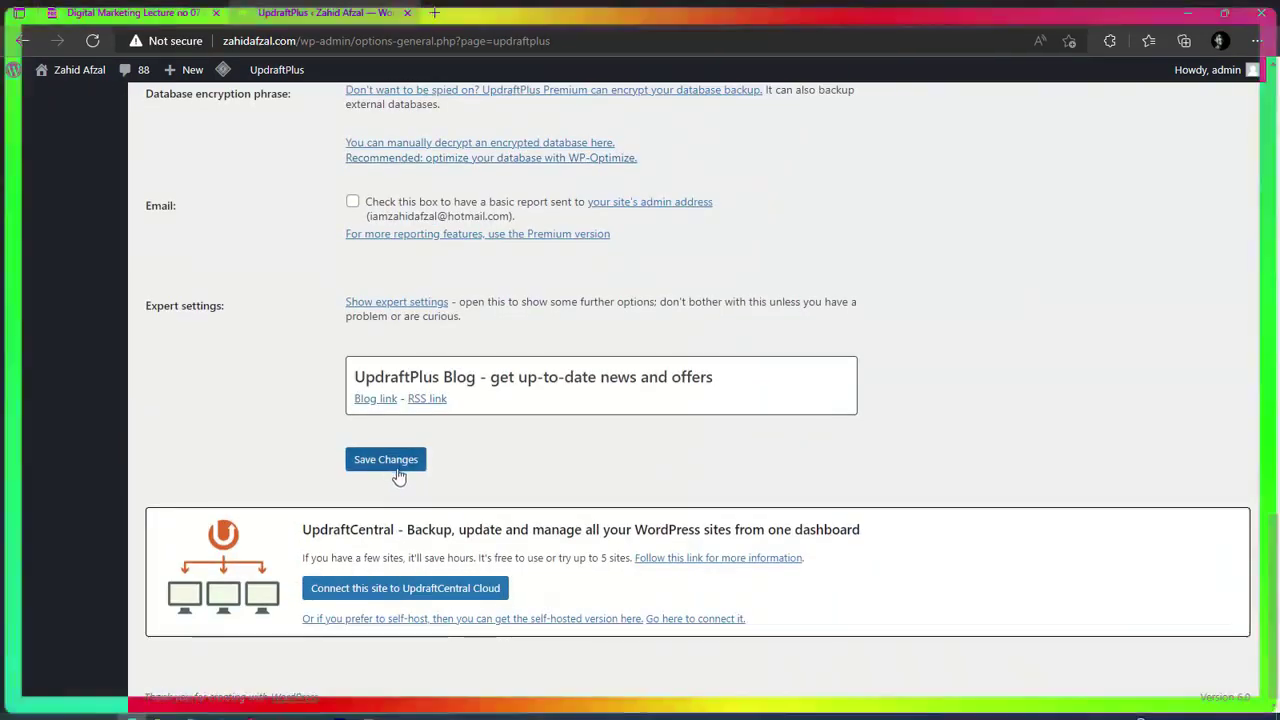
left_click(393, 466)
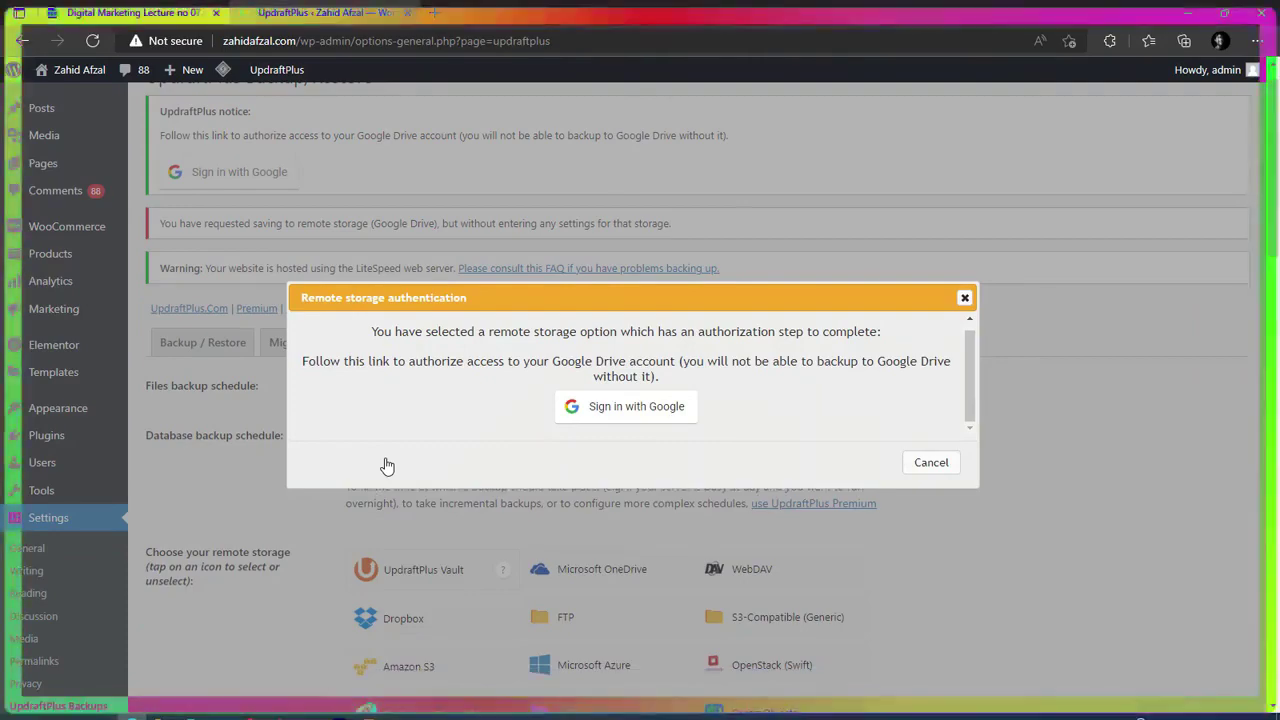
Sign in with the Google account's e-mail and password, then allow UpdraftPlus Drive access.
left_click(616, 410)
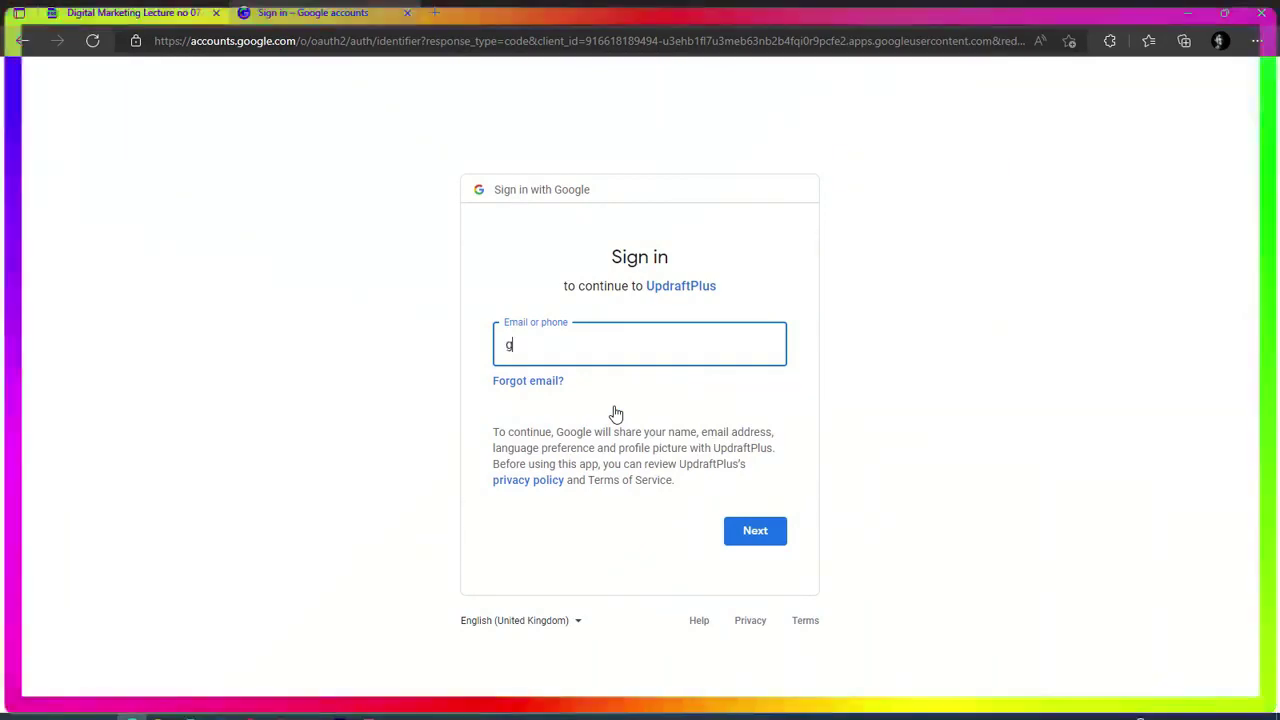
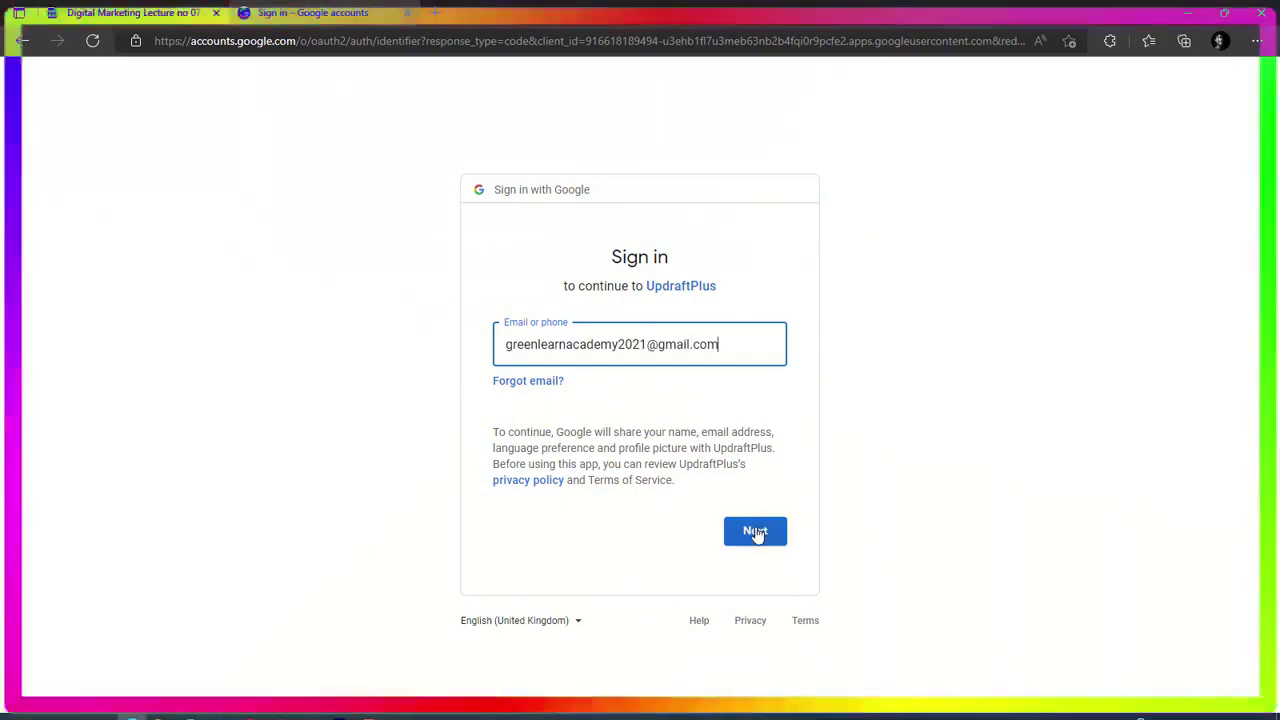
left_click(757, 533)
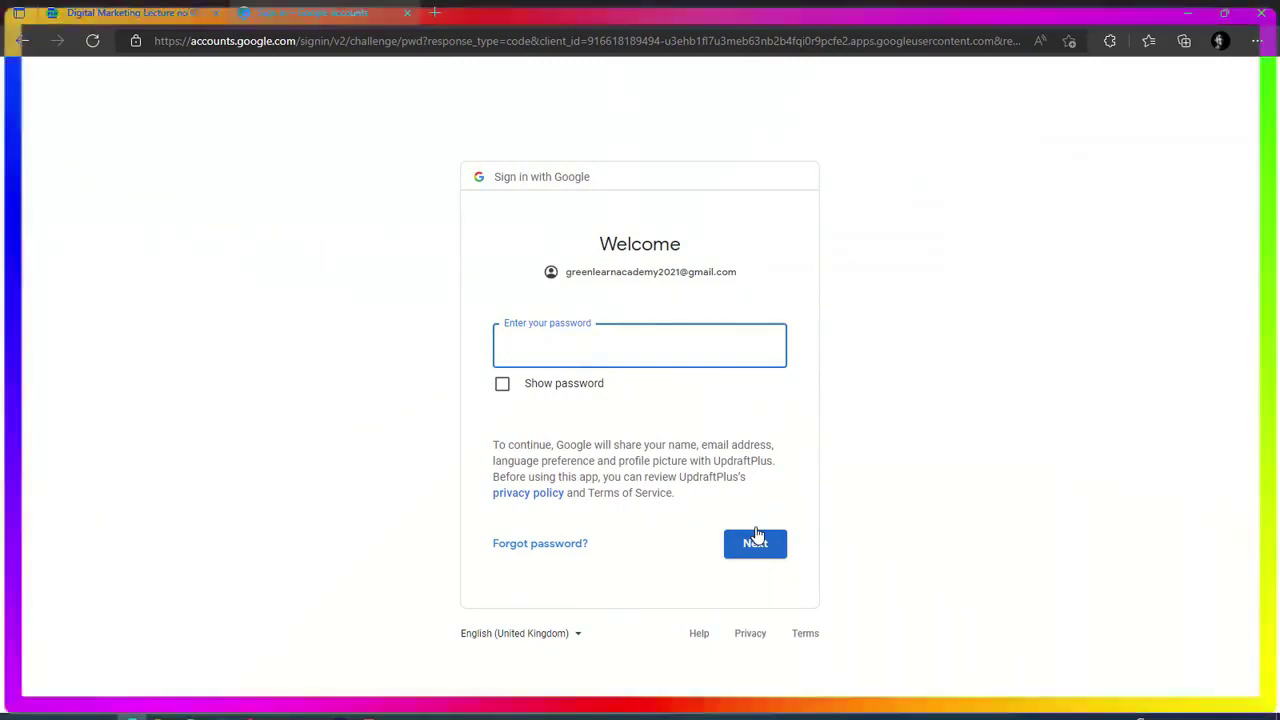
key("ctrl+v")
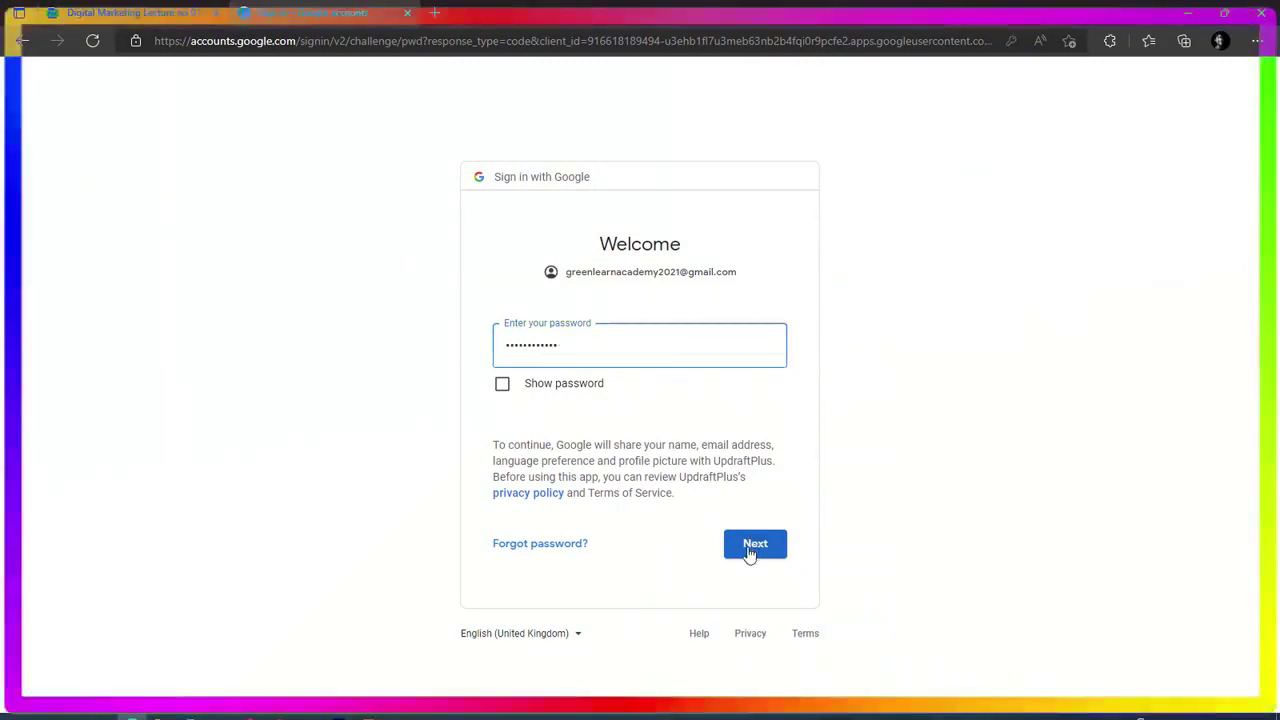
left_click(752, 548)
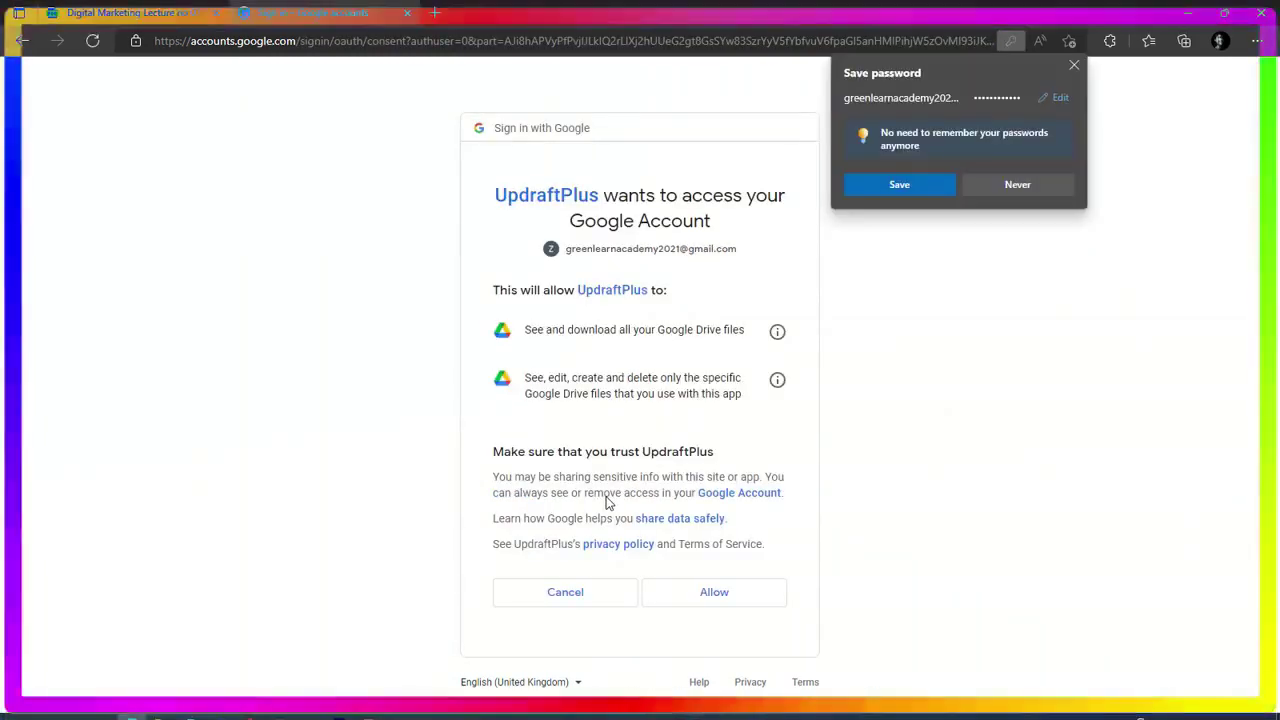
left_click(742, 598)
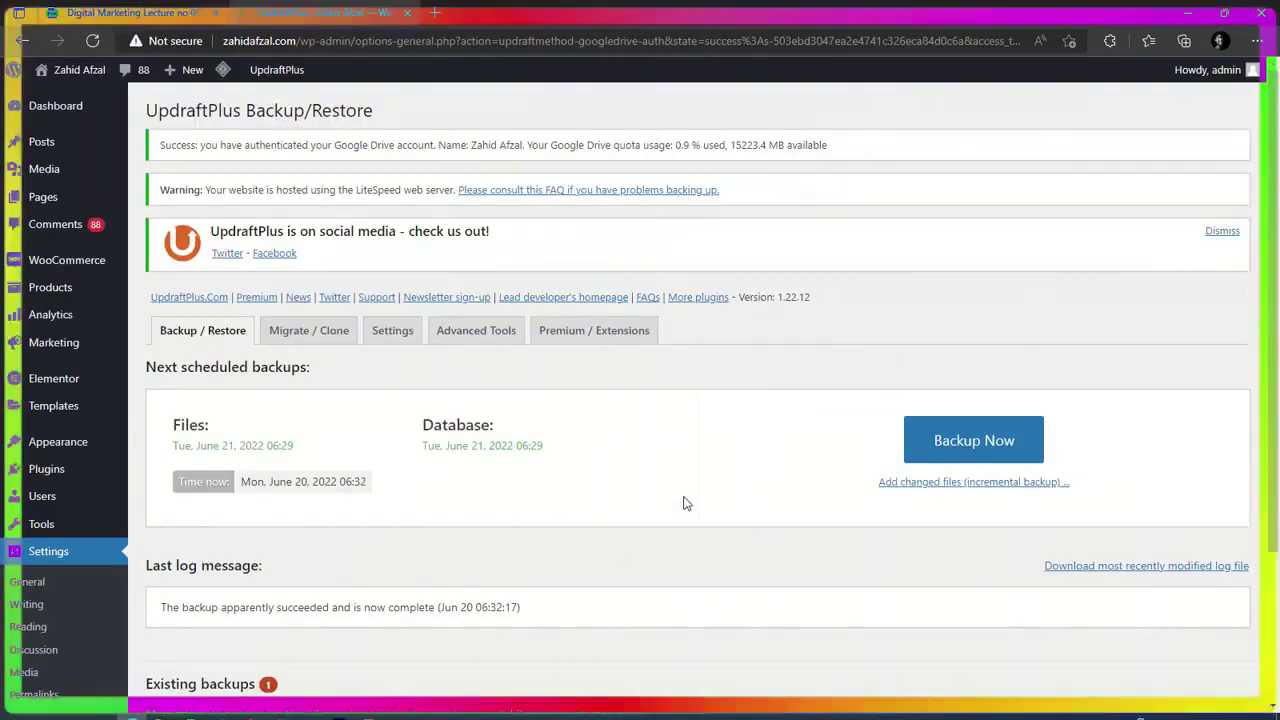
Run a manual backup of the database and files, then view the Existing backups list.
left_click(950, 441)
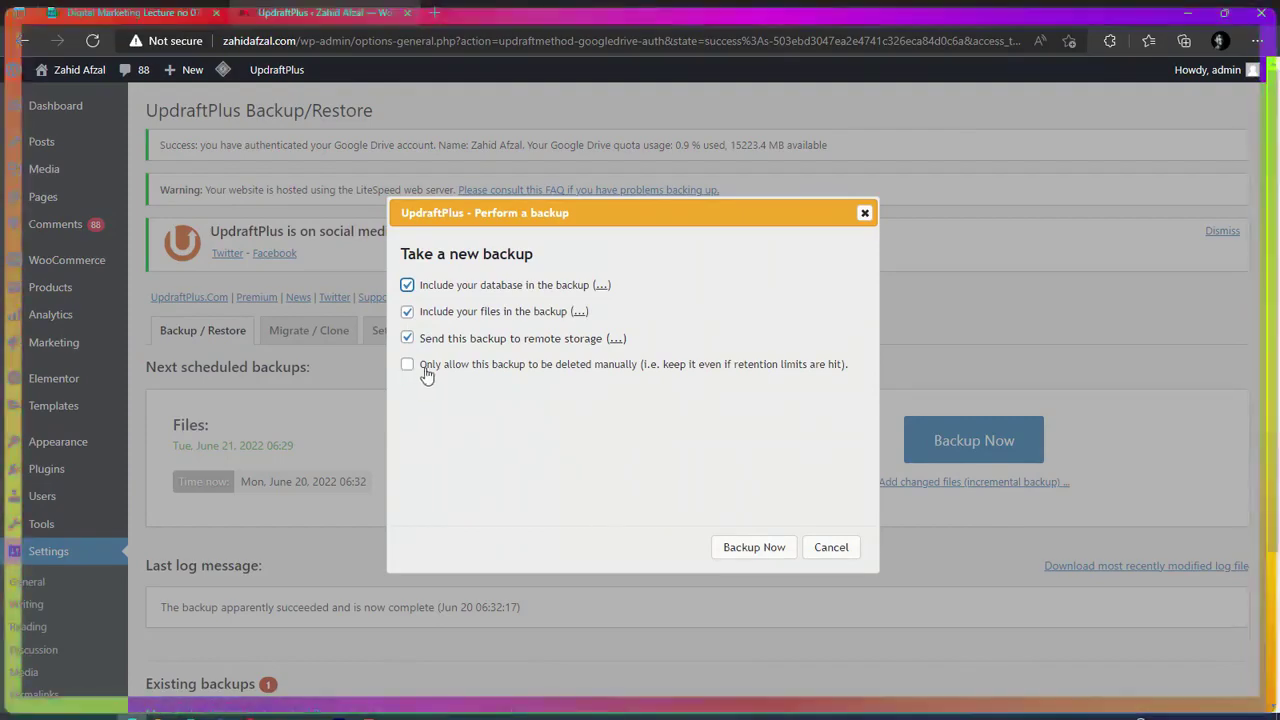
left_click(754, 548)
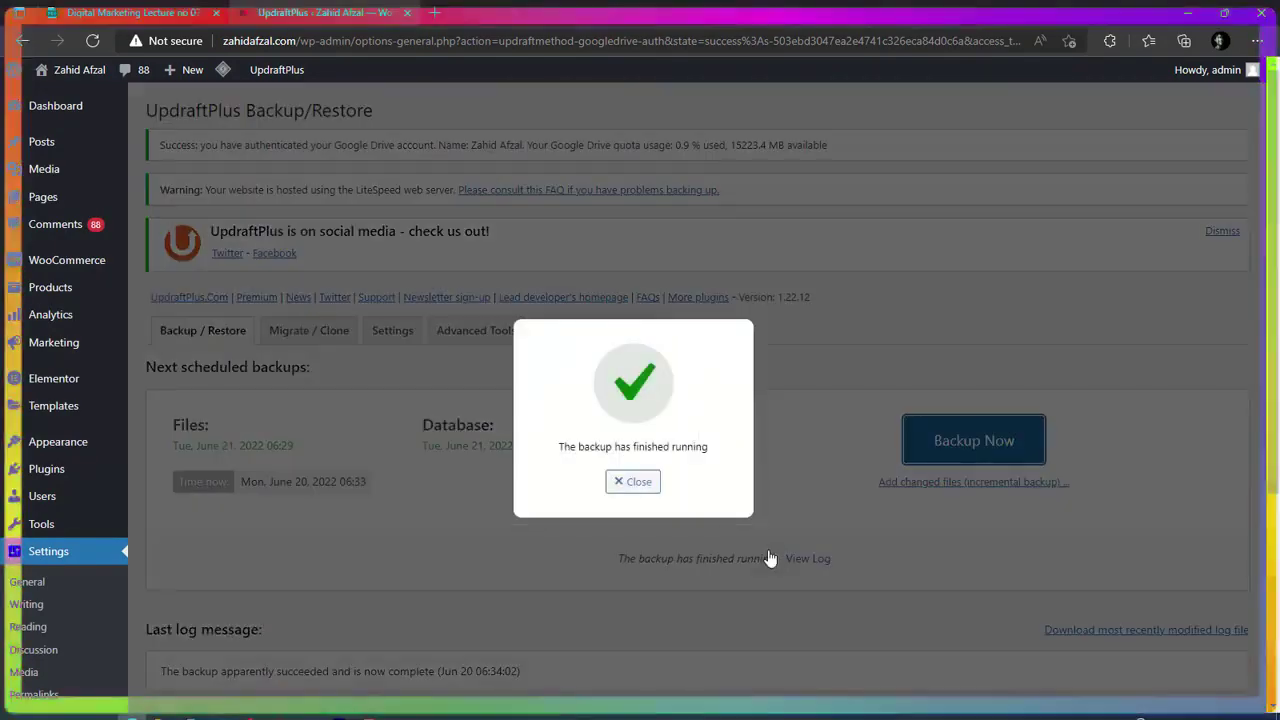
key("Escape")
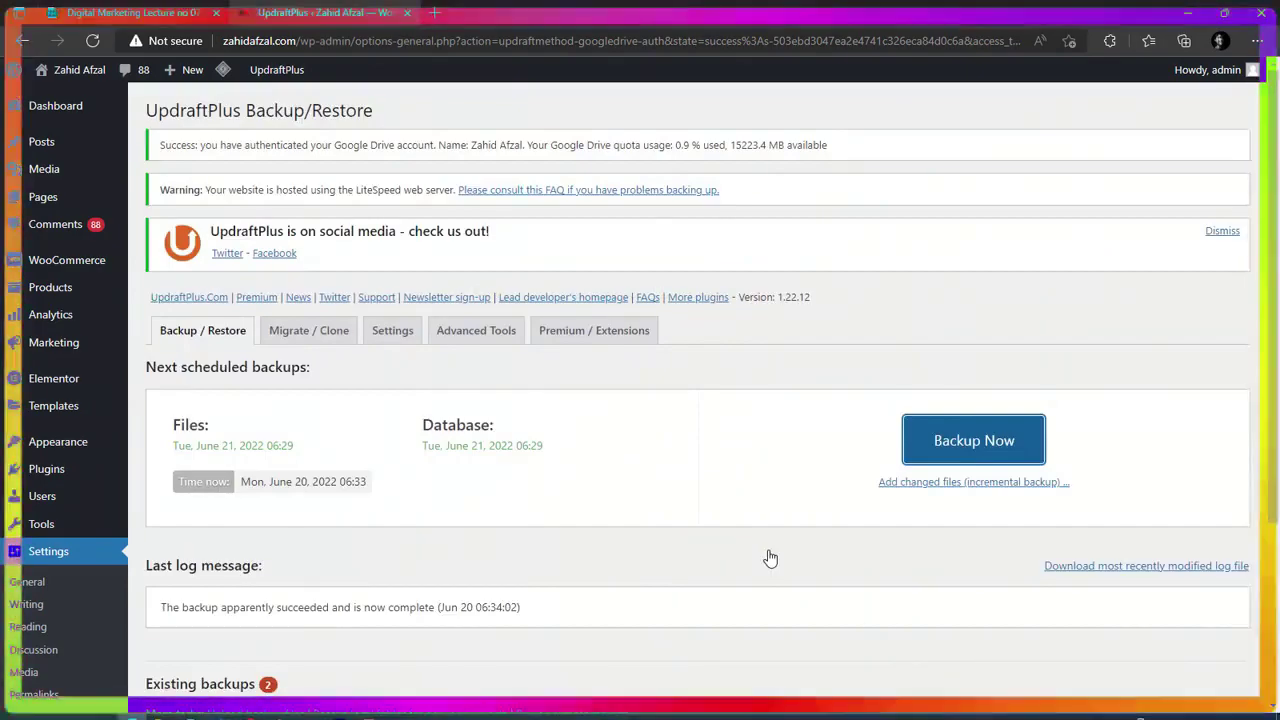
scroll(770, 557, "down", 3)
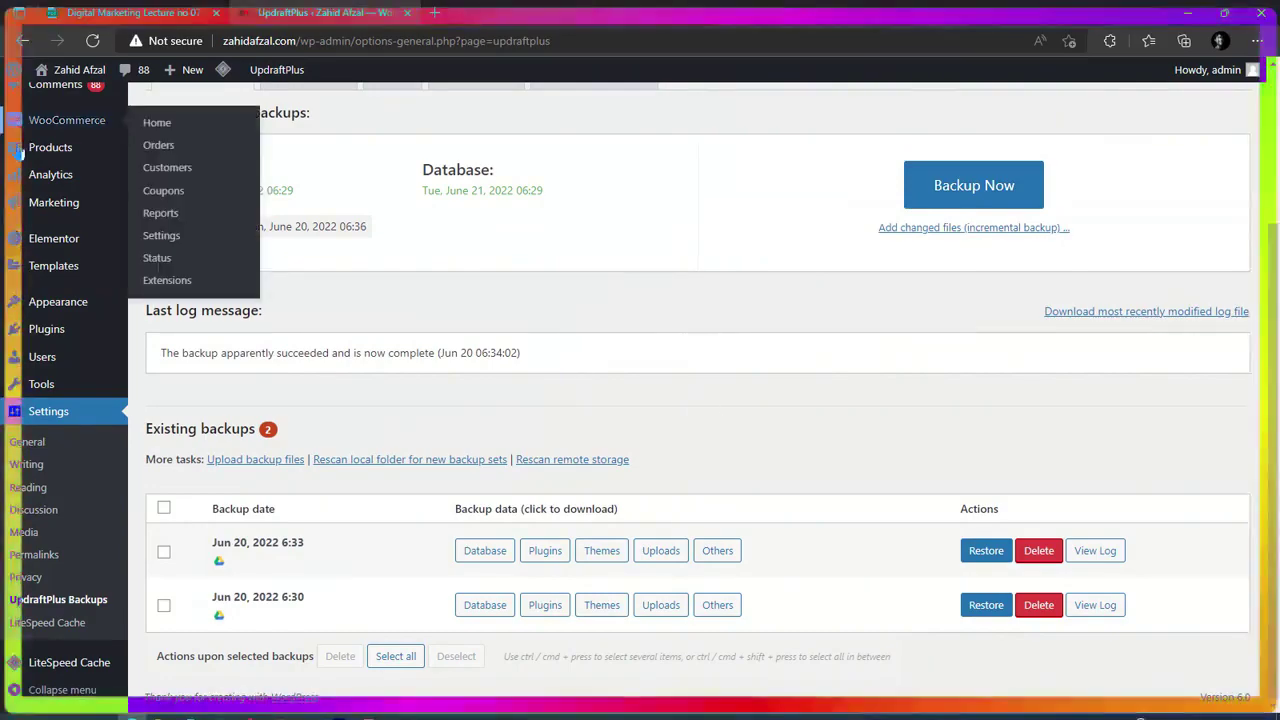
scroll(45, 140, "up", 3)
left_click(53, 112)
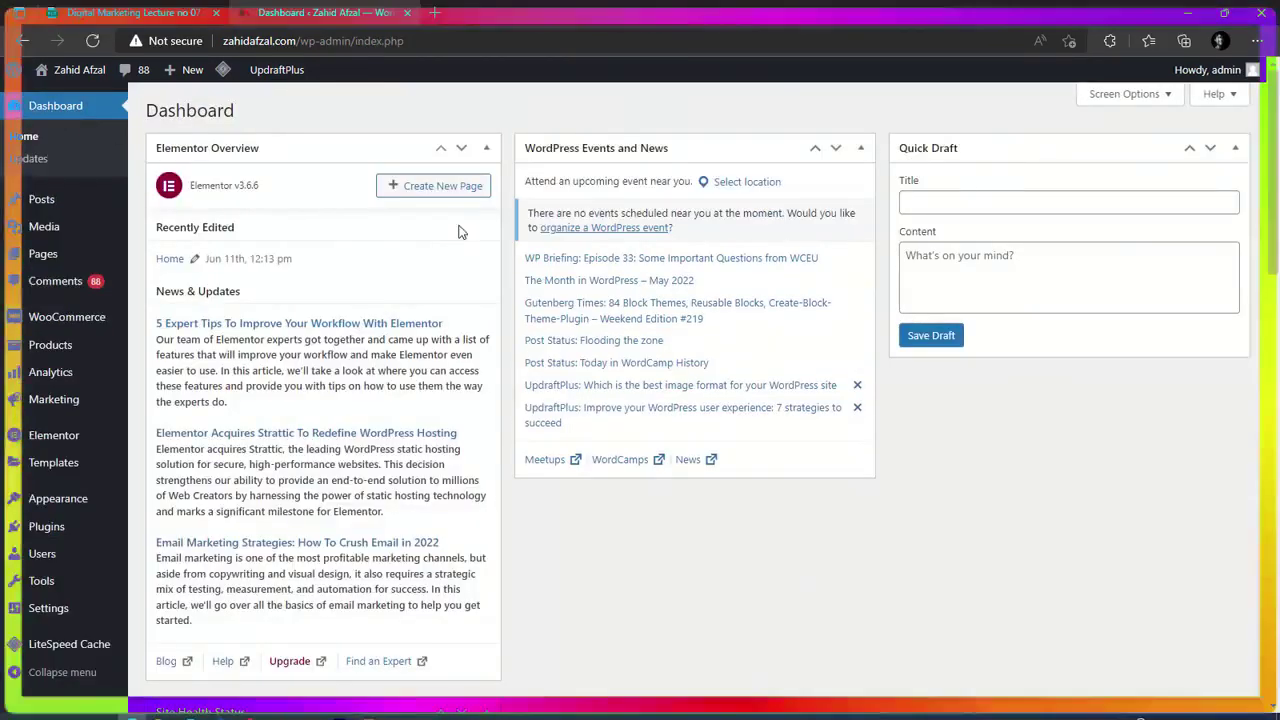
mouse_move(39, 259)
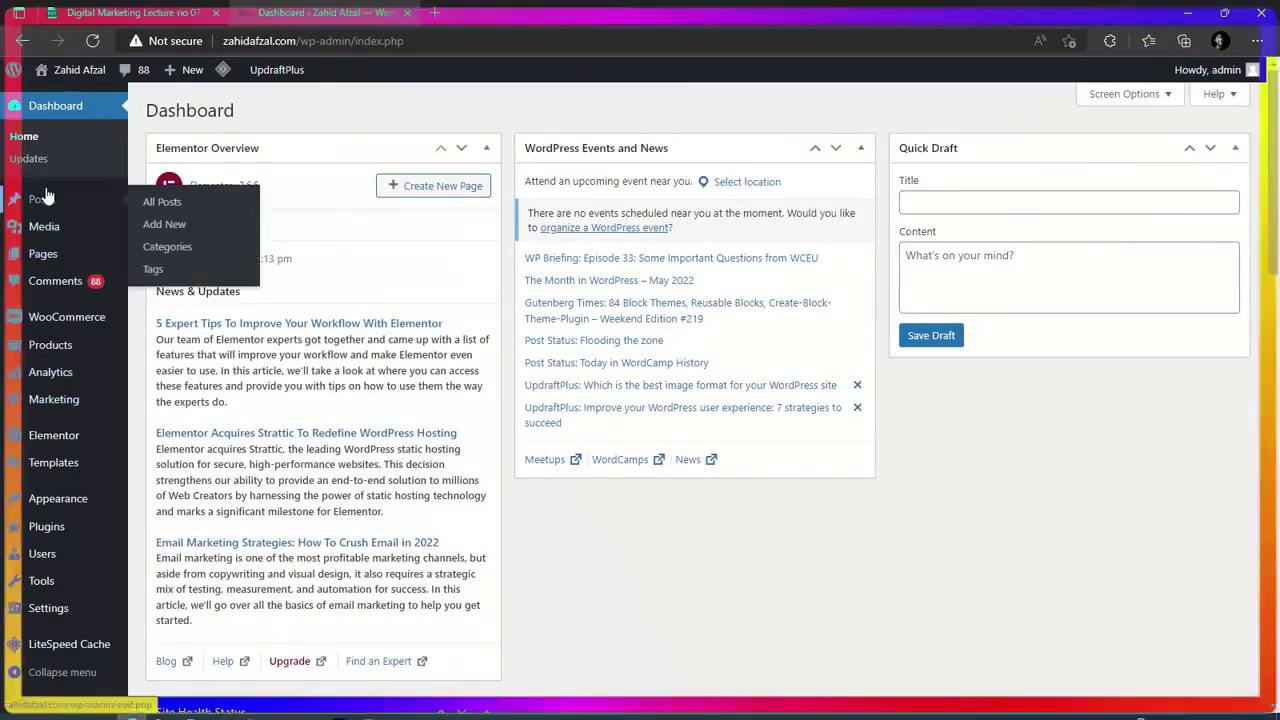
mouse_move(70, 444)
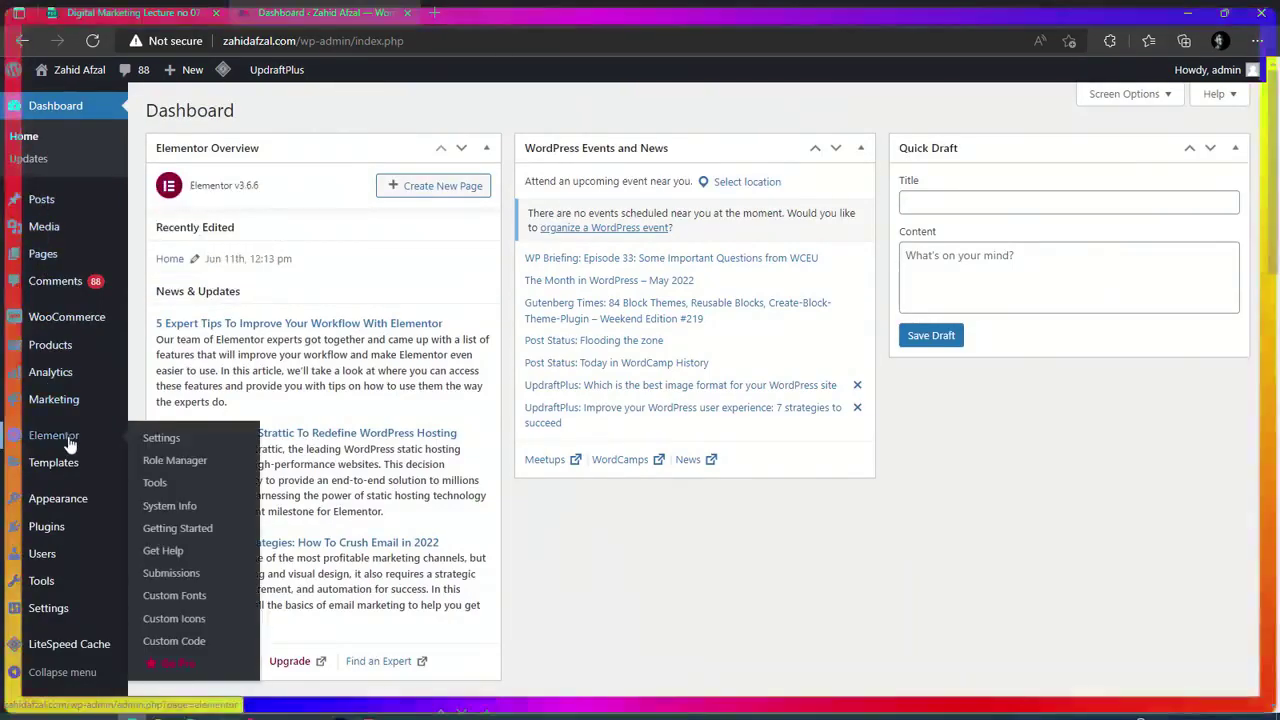
mouse_move(56, 383)
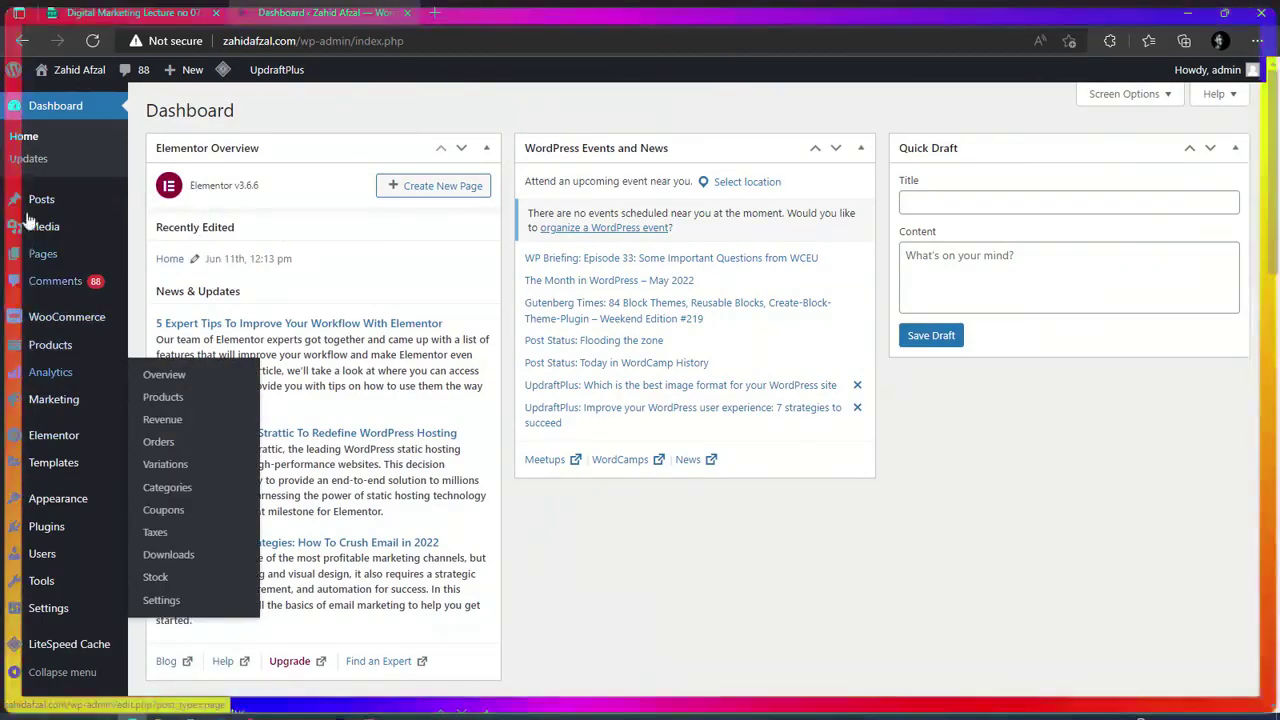
mouse_move(20, 628)
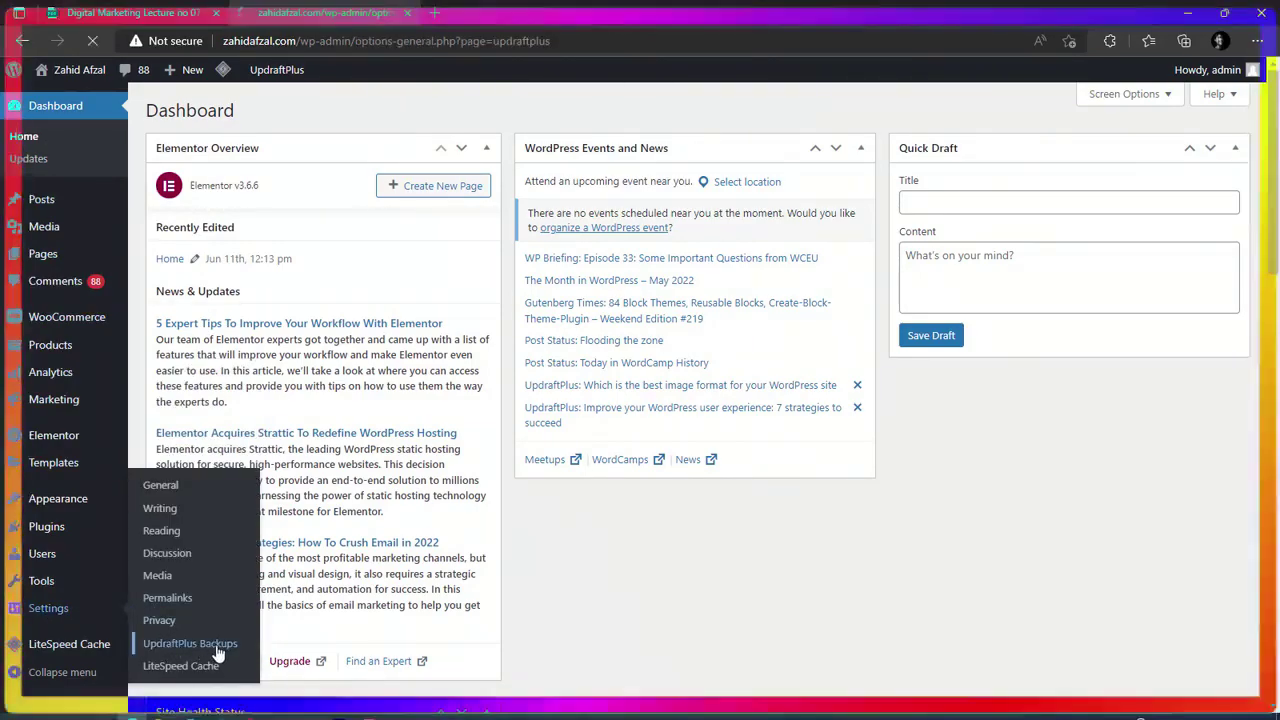
scroll(629, 554, "down", 3)
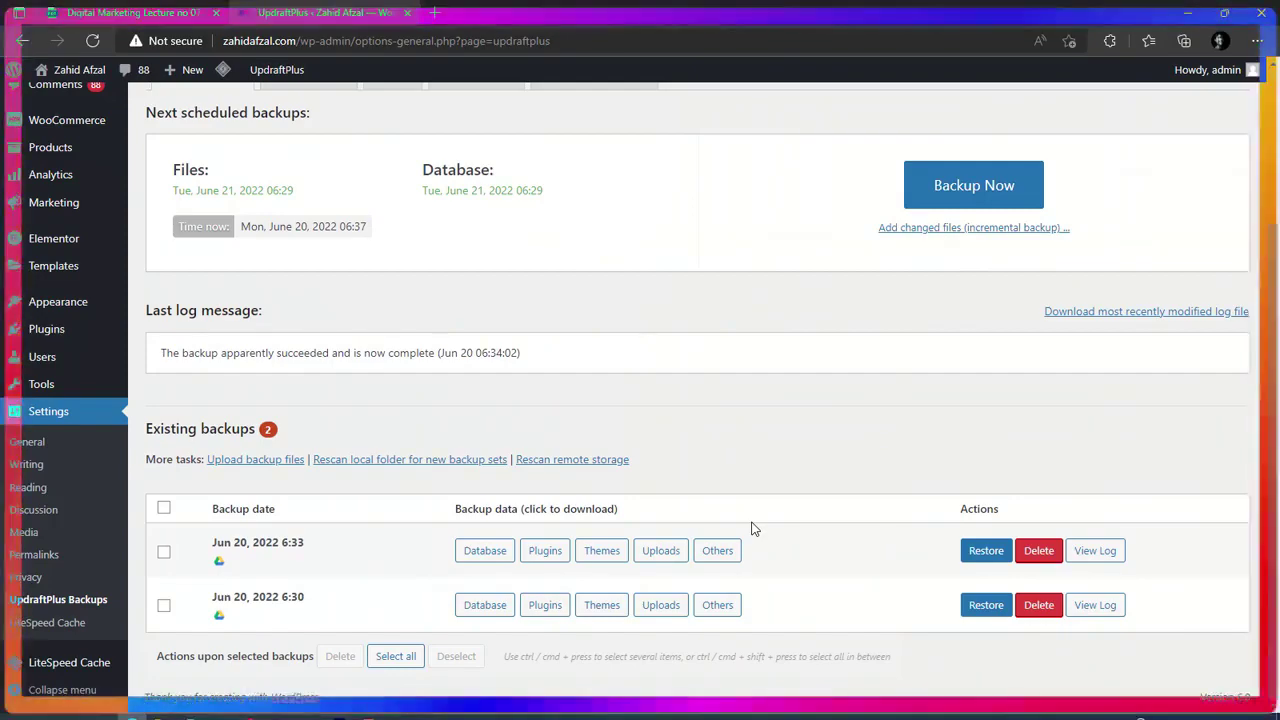
scroll(754, 528, "up", 3)
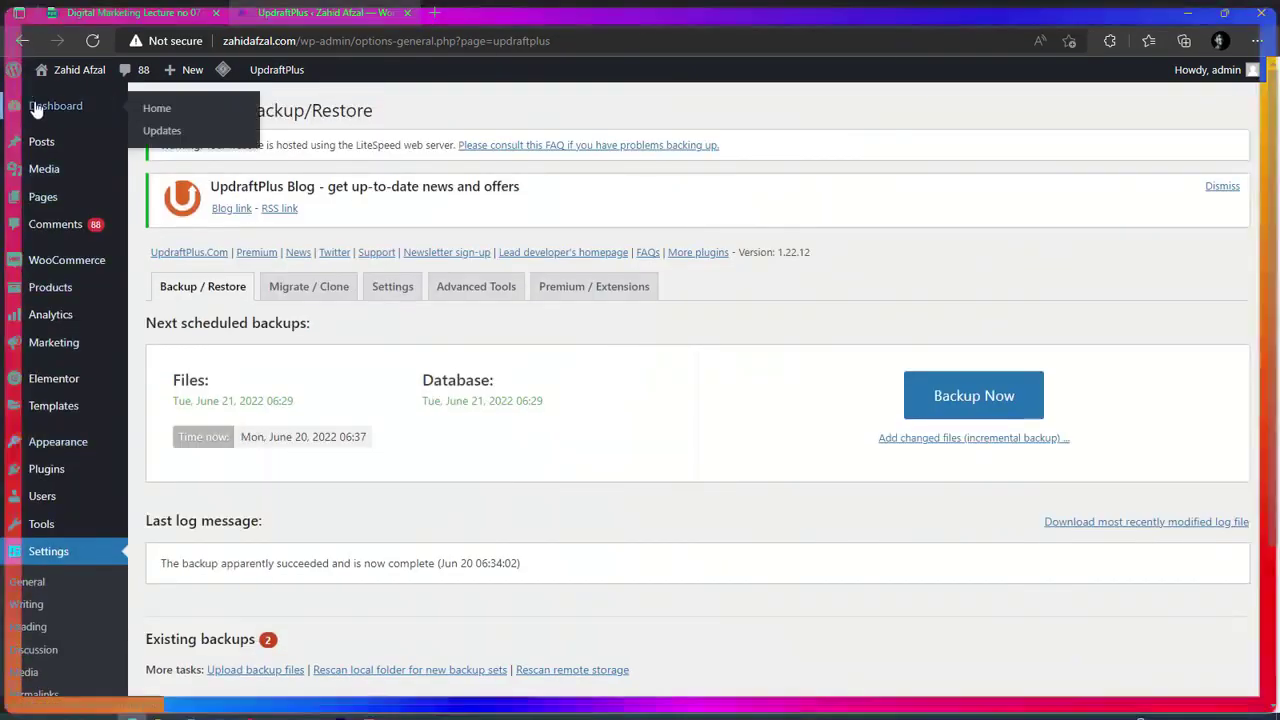
Go back to the Dashboard from the WordPress admin sidebar.
left_click(36, 108)
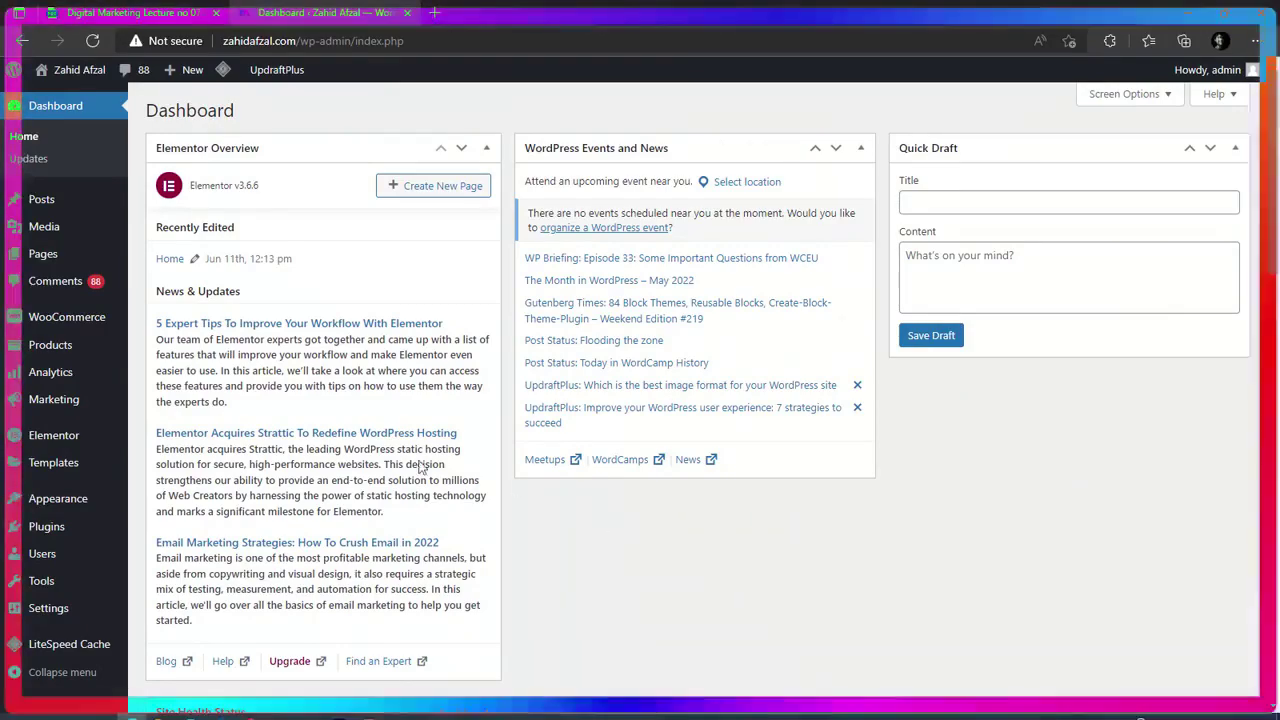
mouse_move(60, 527)
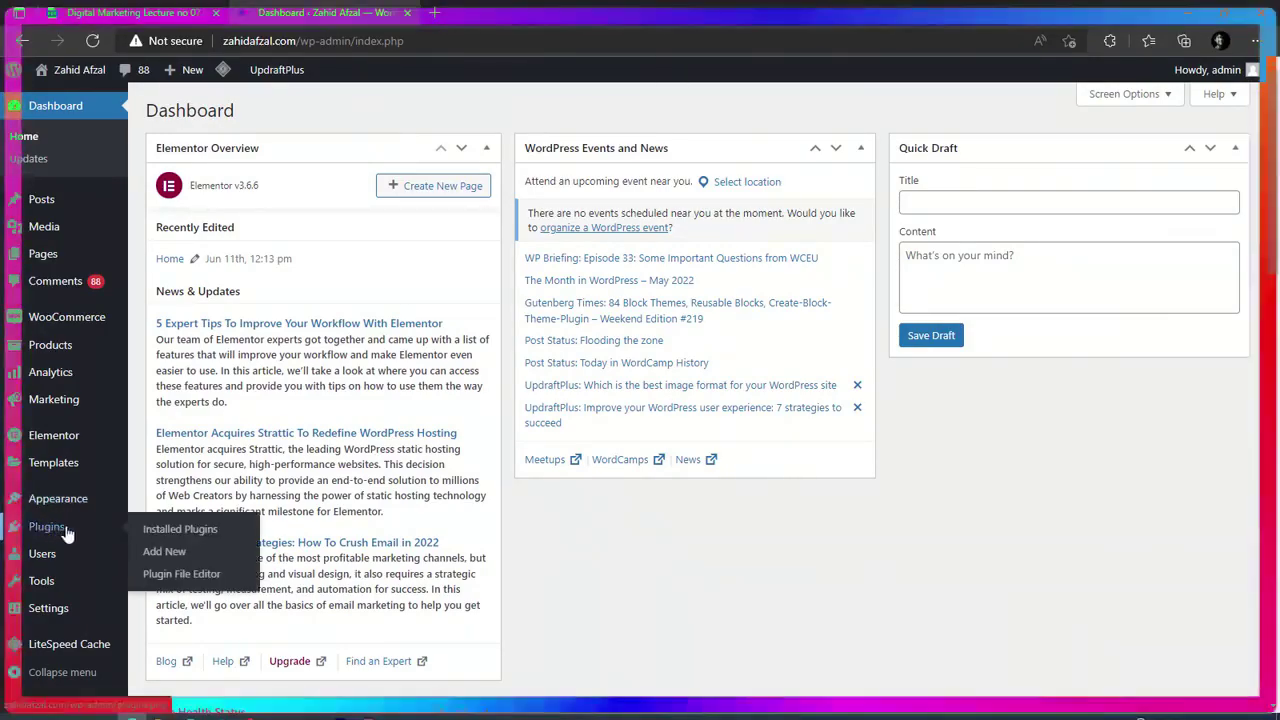
Search plugins for 'wordfence' and install Wordfence Security.
left_click(165, 555)
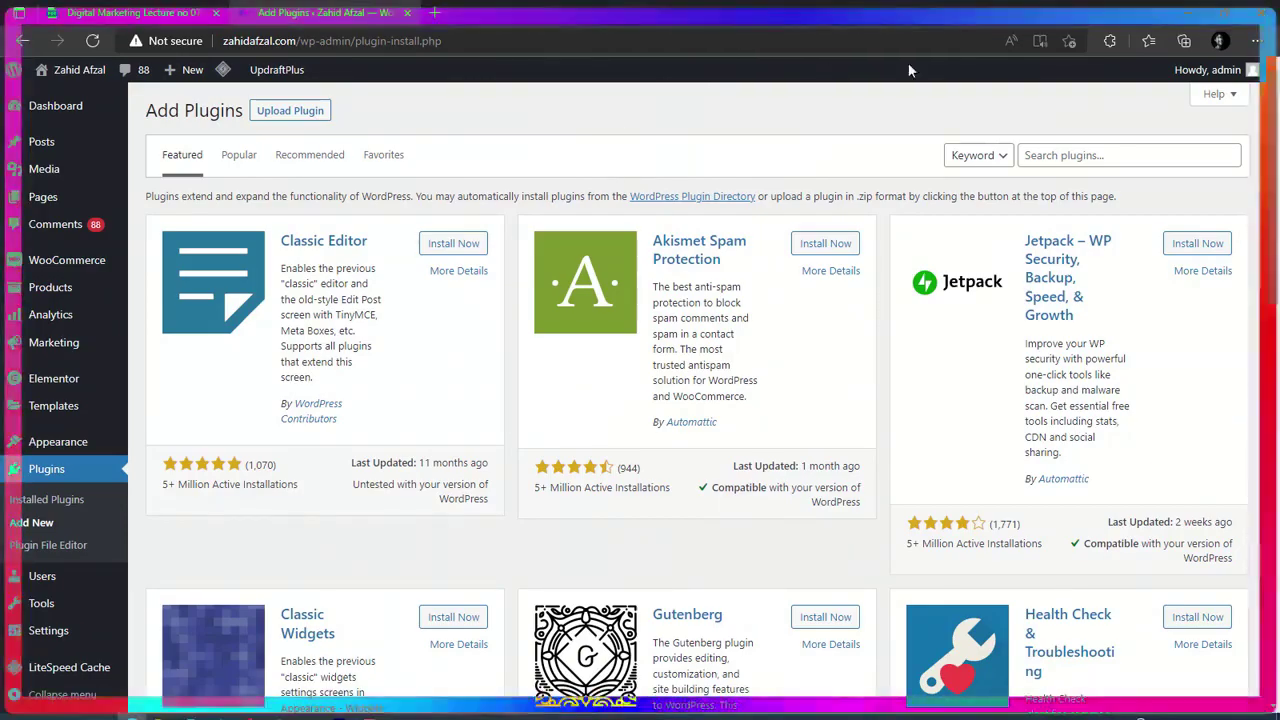
left_click(1080, 152)
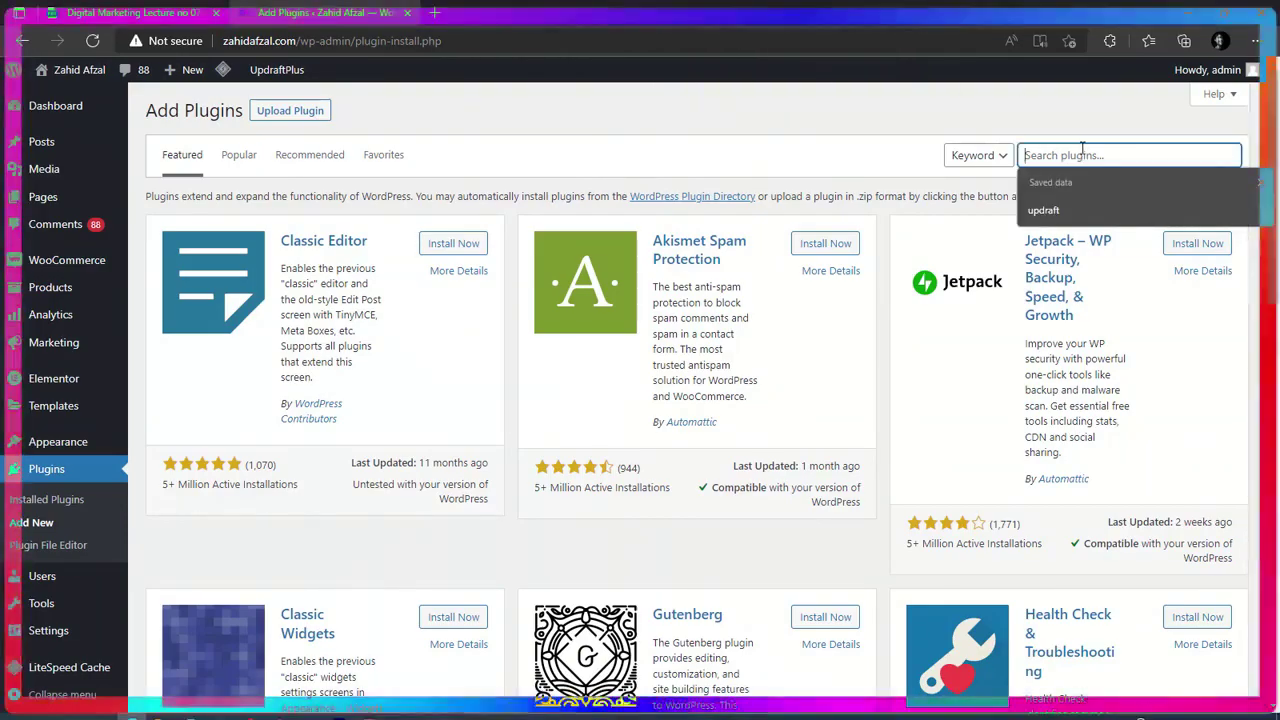
type("wordfence")
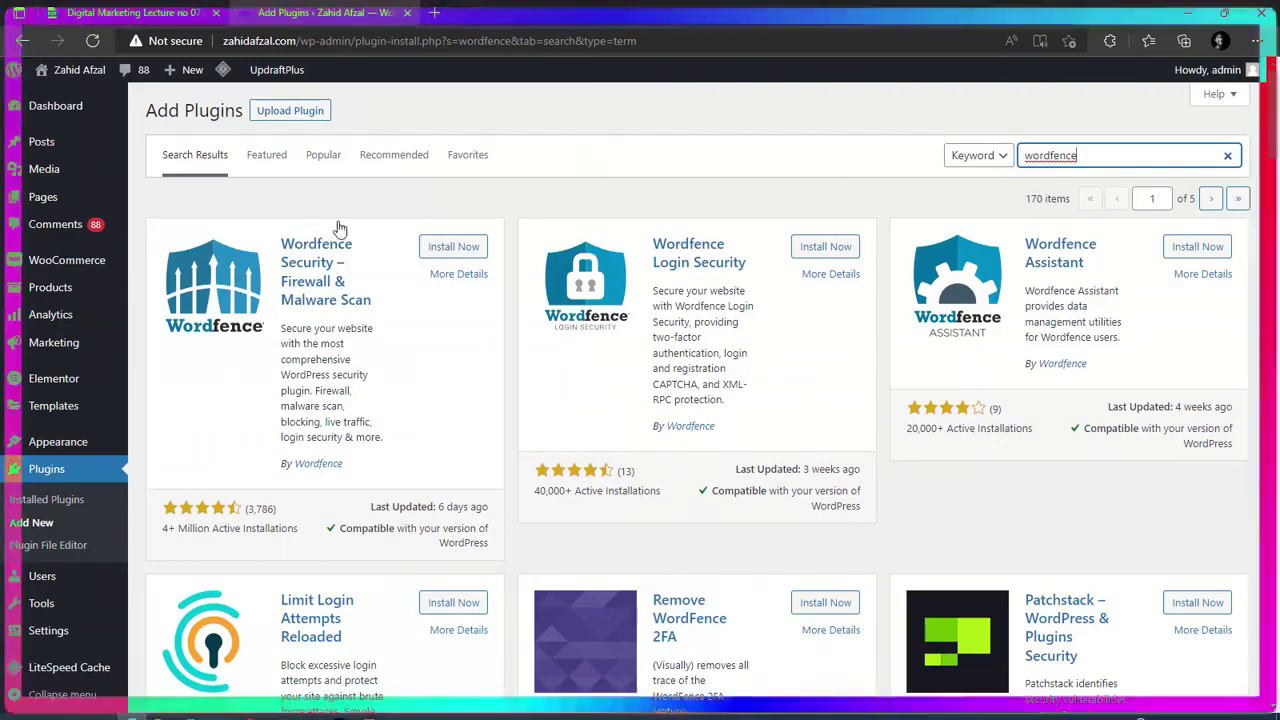
left_click(455, 247)
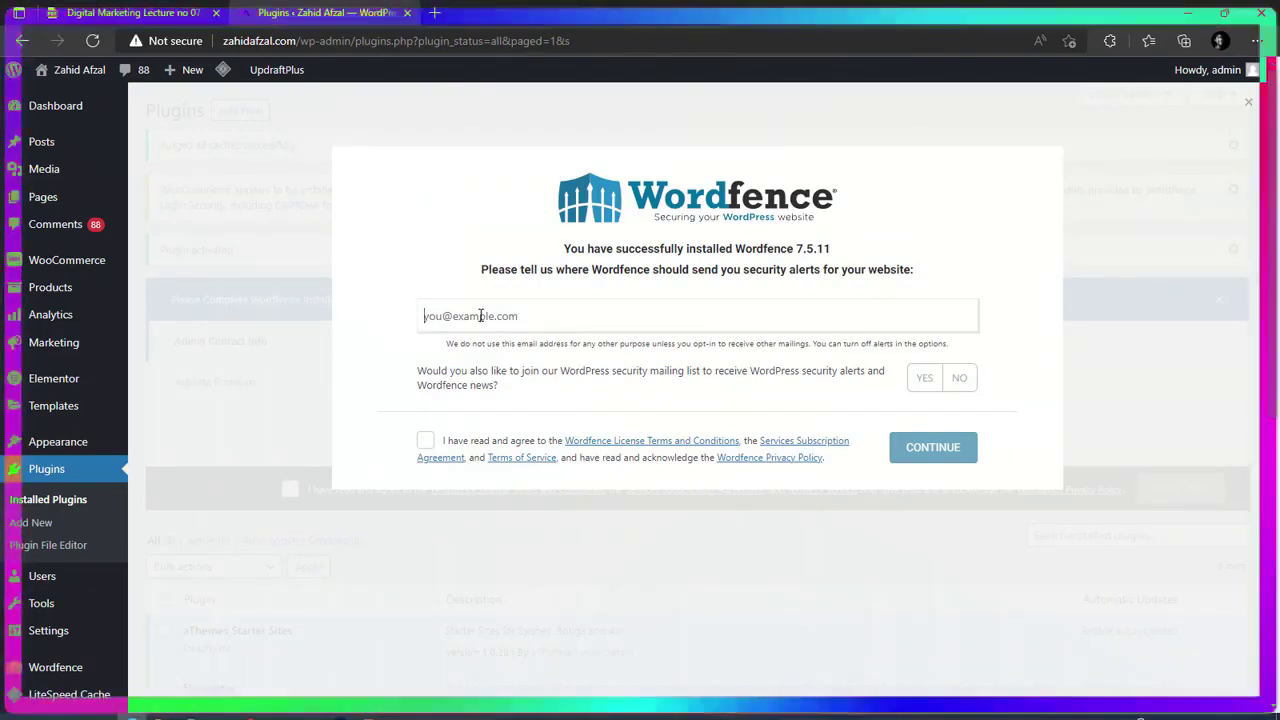
Enter the security-alert e-mail, decline the mailing list, accept the terms, and skip the premium key.
left_click(480, 315)
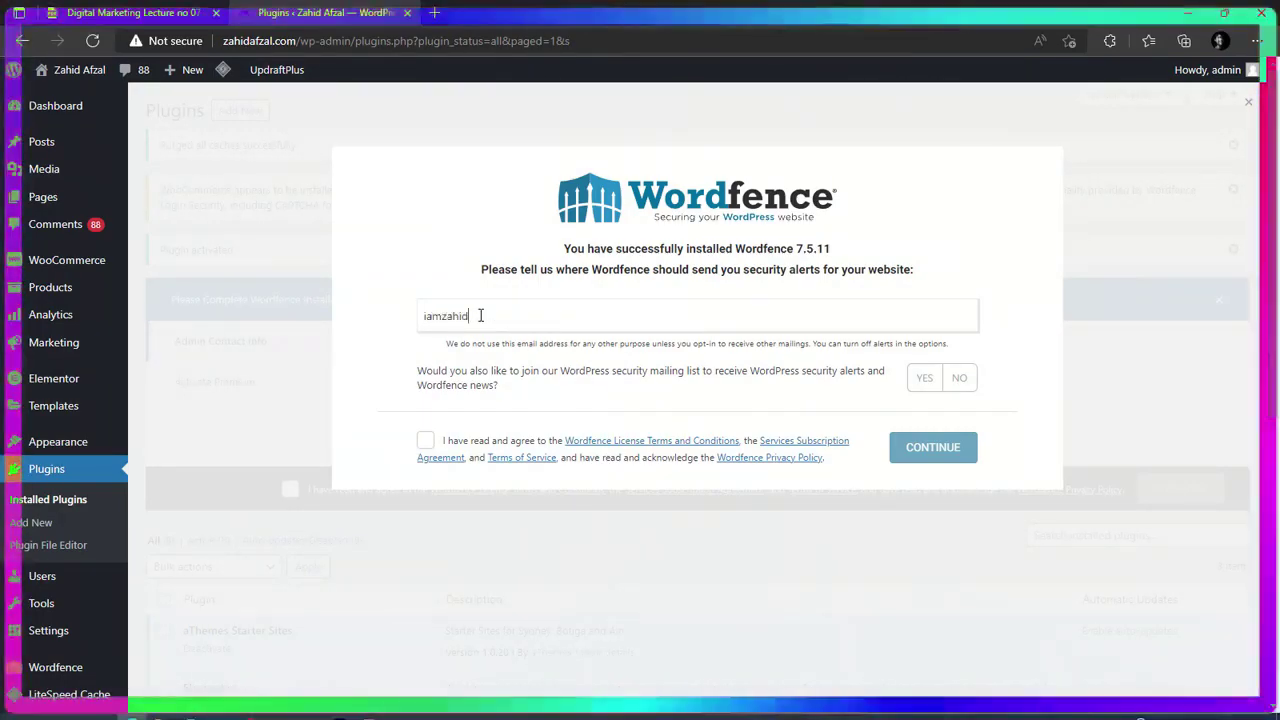
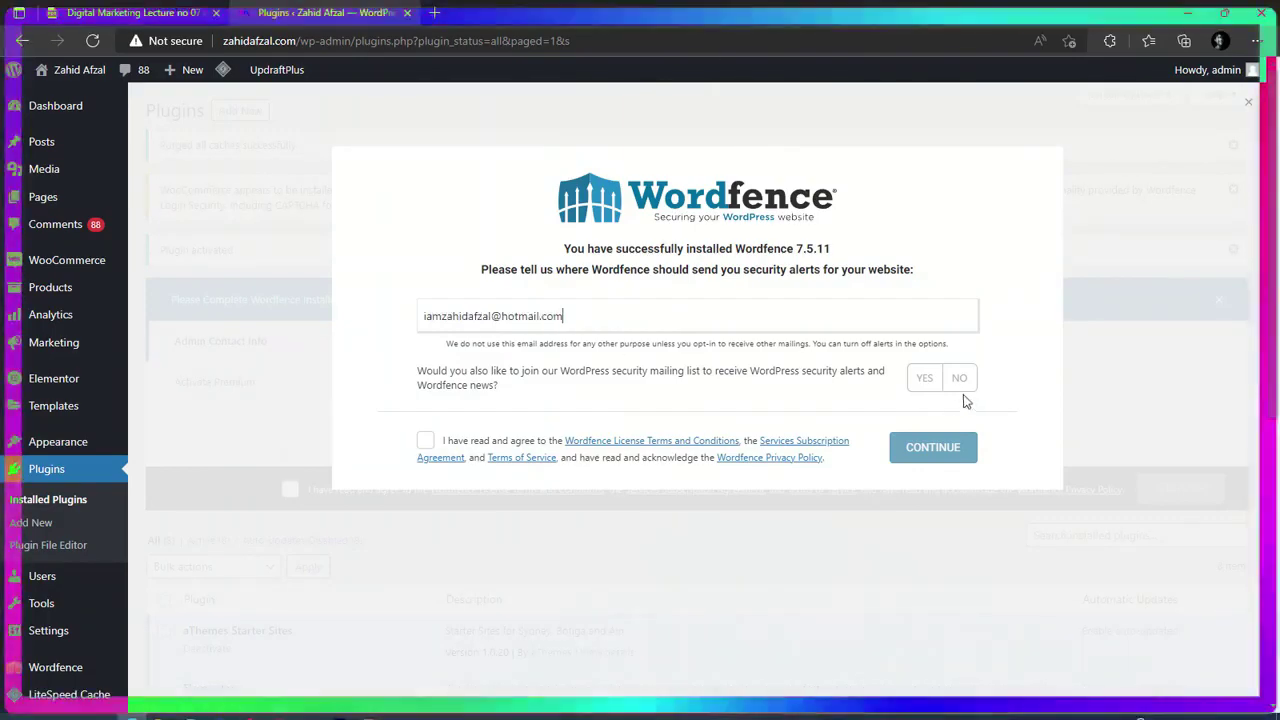
left_click(959, 380)
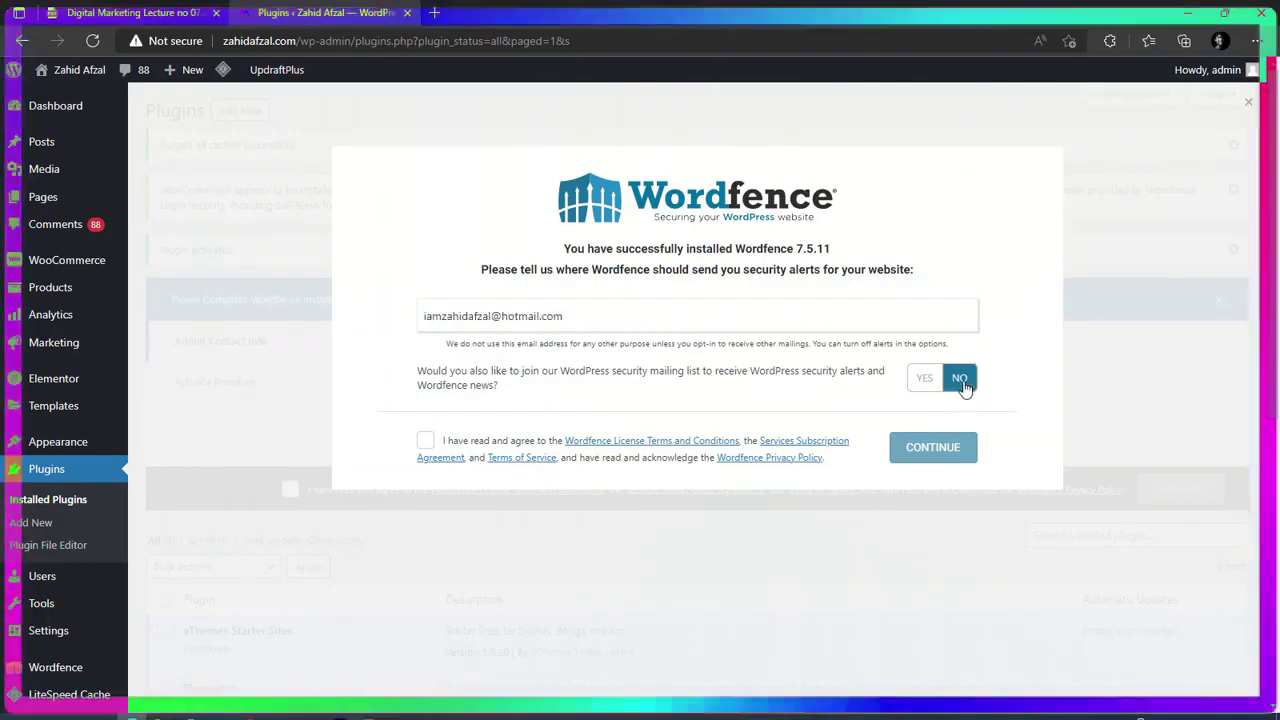
left_click(422, 446)
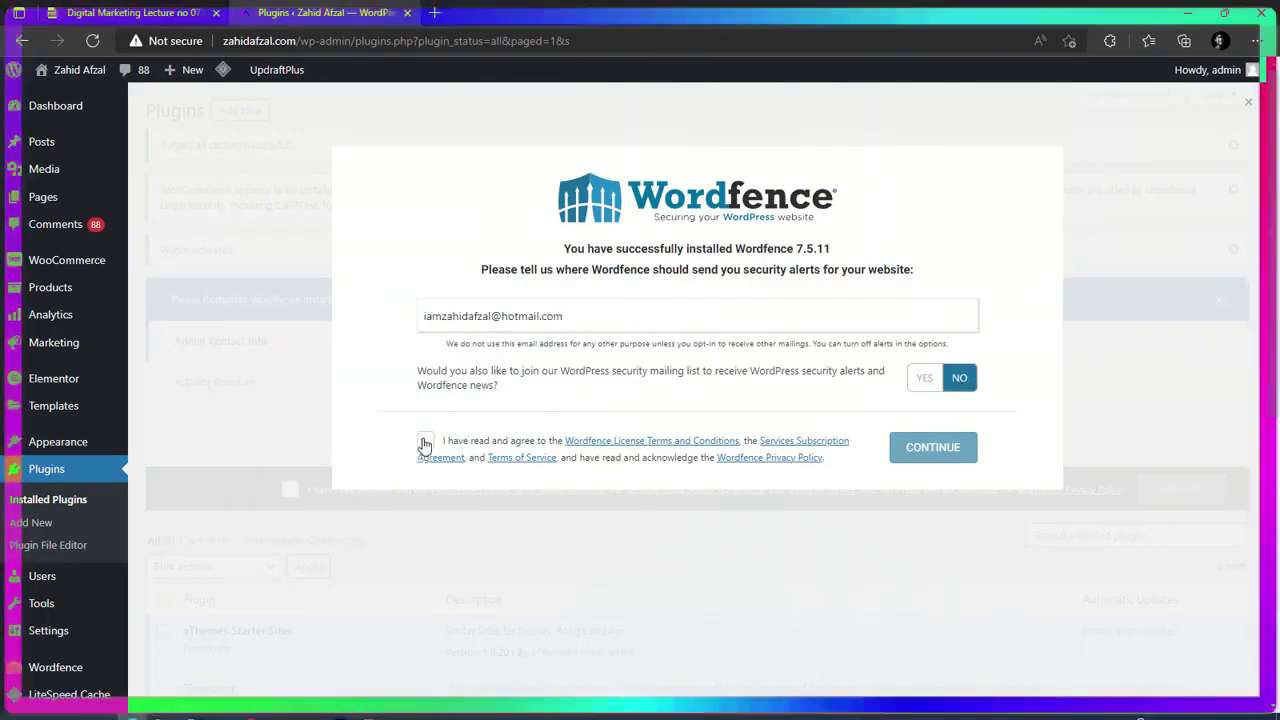
left_click(923, 450)
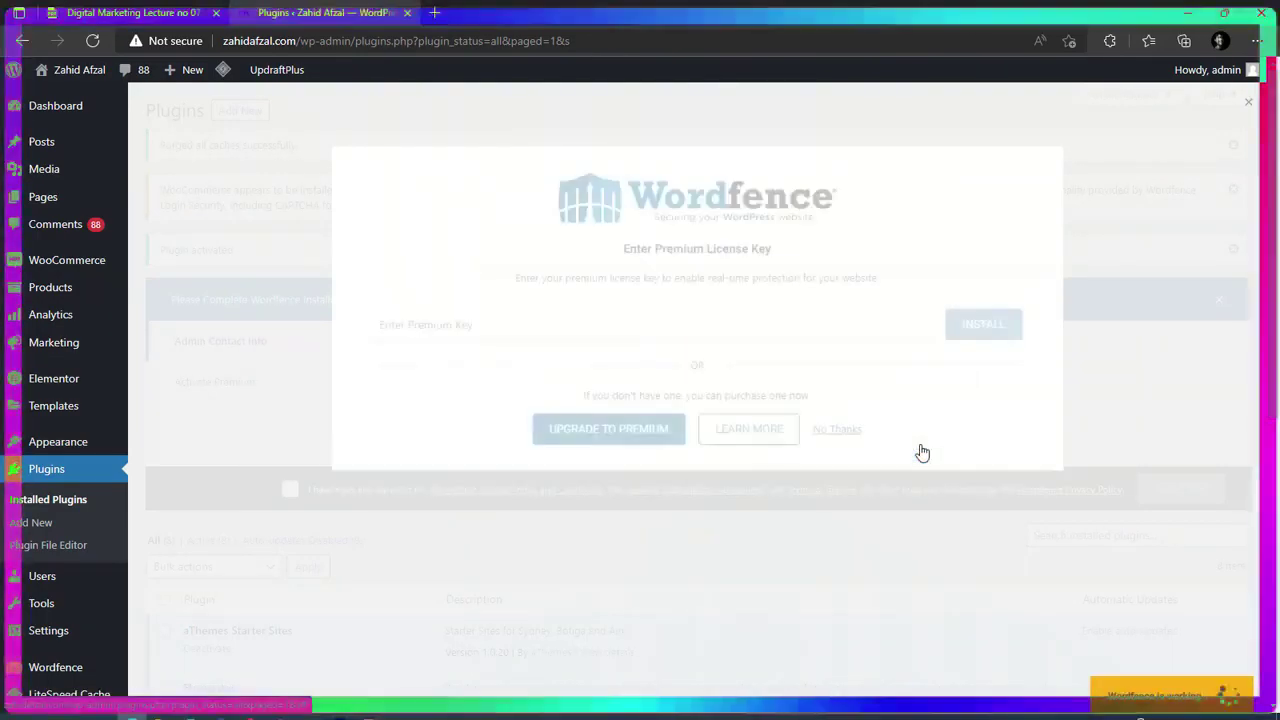
left_click(840, 431)
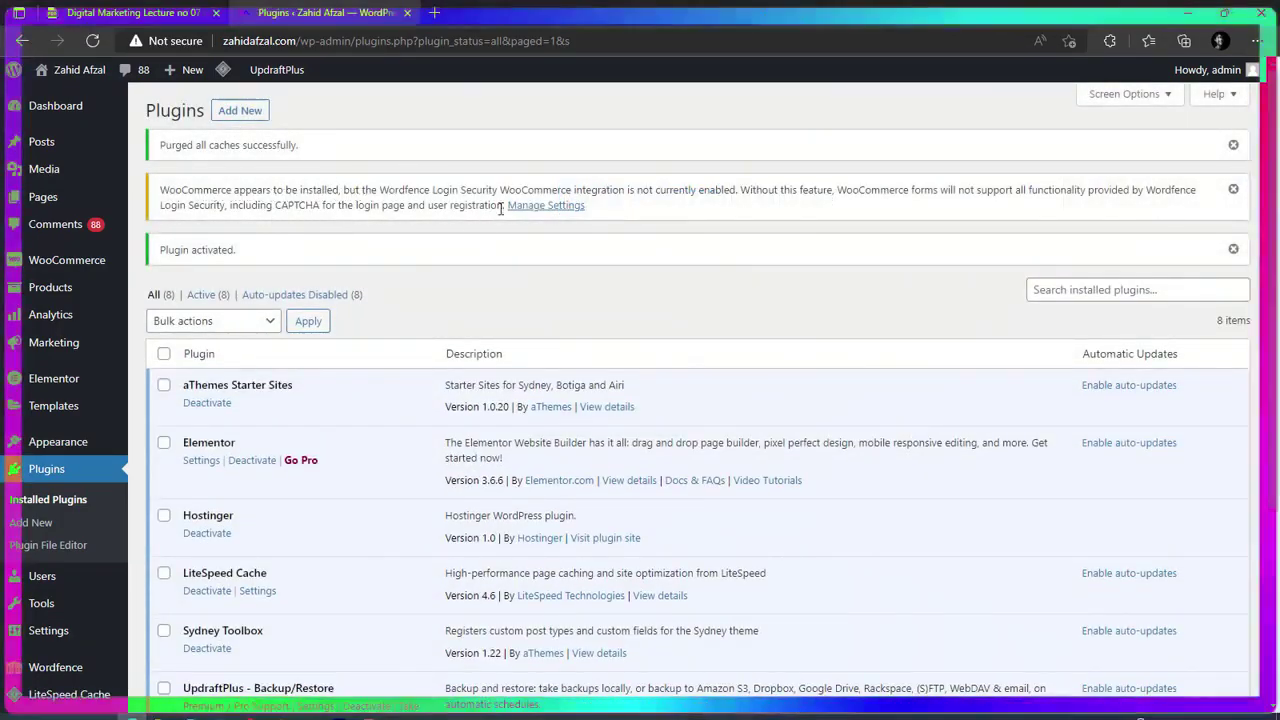
Tick Enable WooCommerce integration in Wordfence Login Security settings and save.
left_click(563, 206)
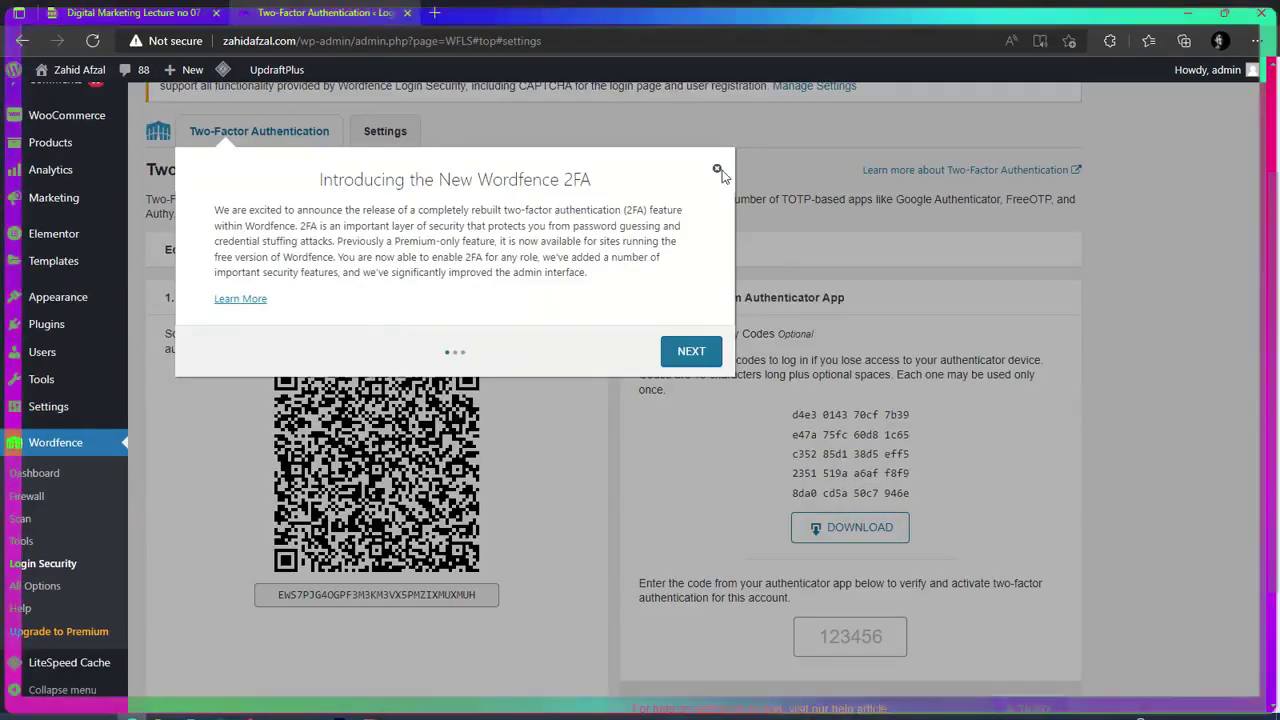
left_click(717, 172)
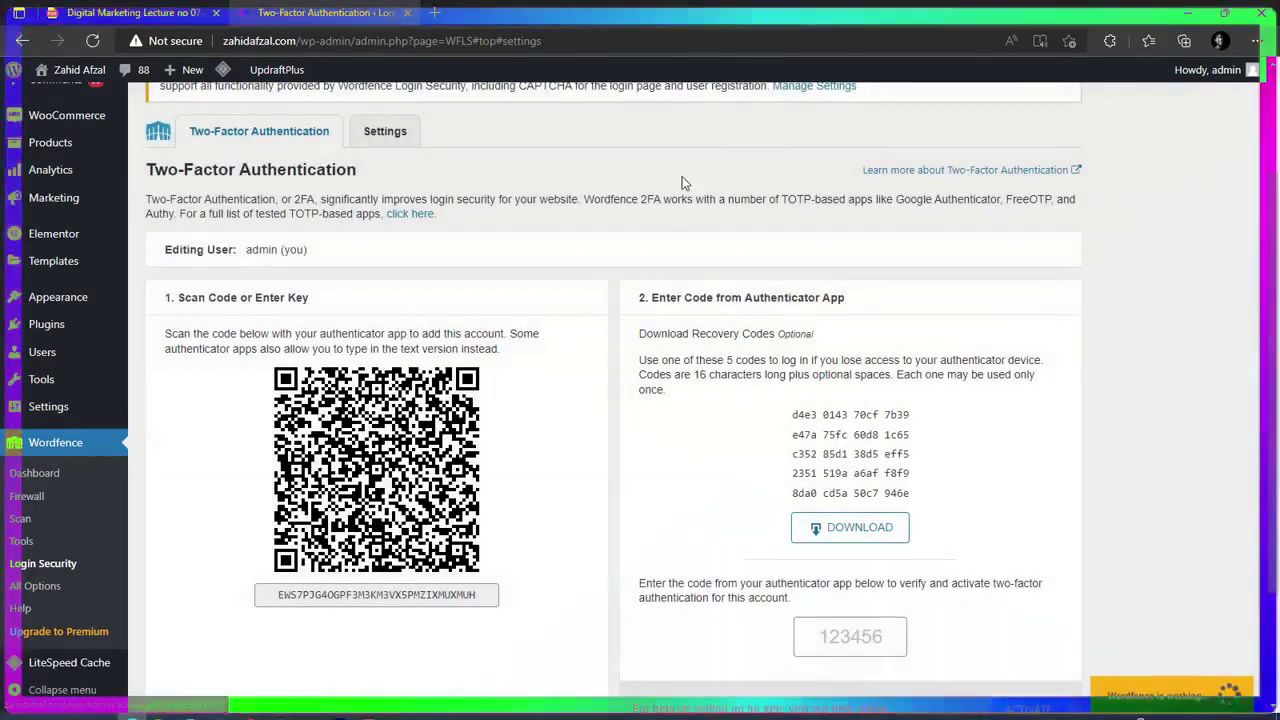
left_click(393, 134)
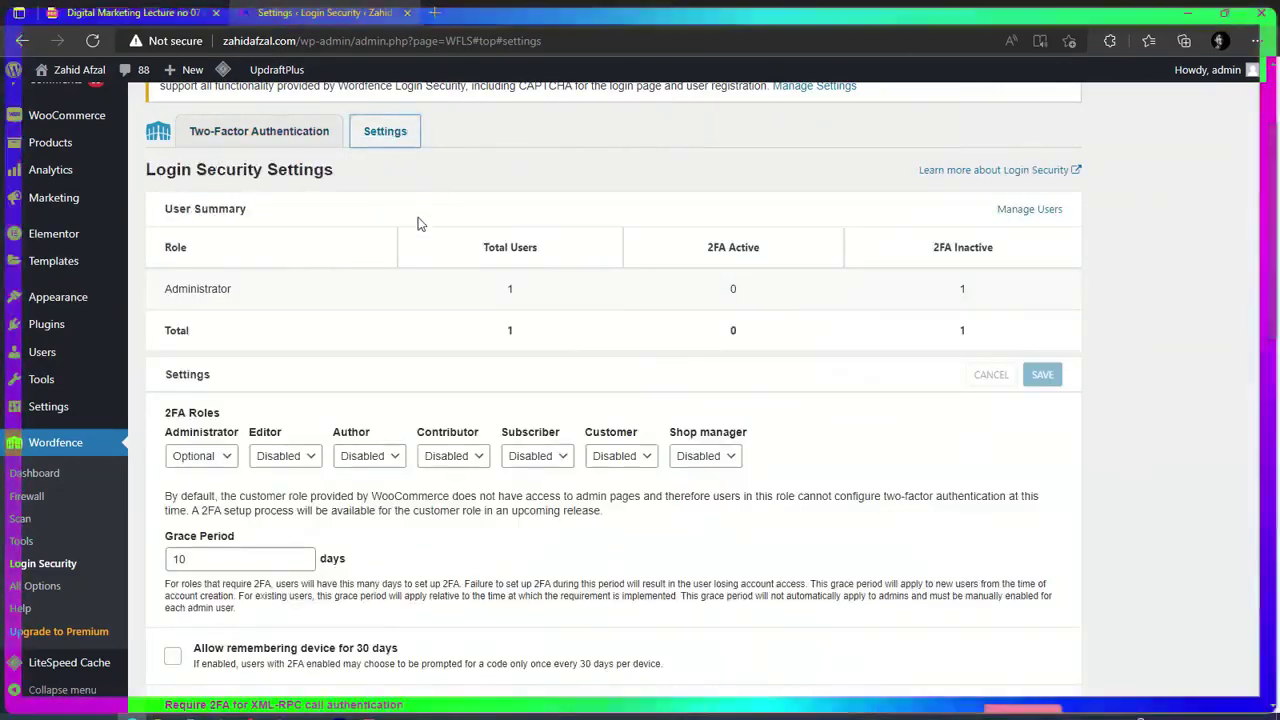
scroll(400, 300, "down", 2)
scroll(395, 330, "down", 10)
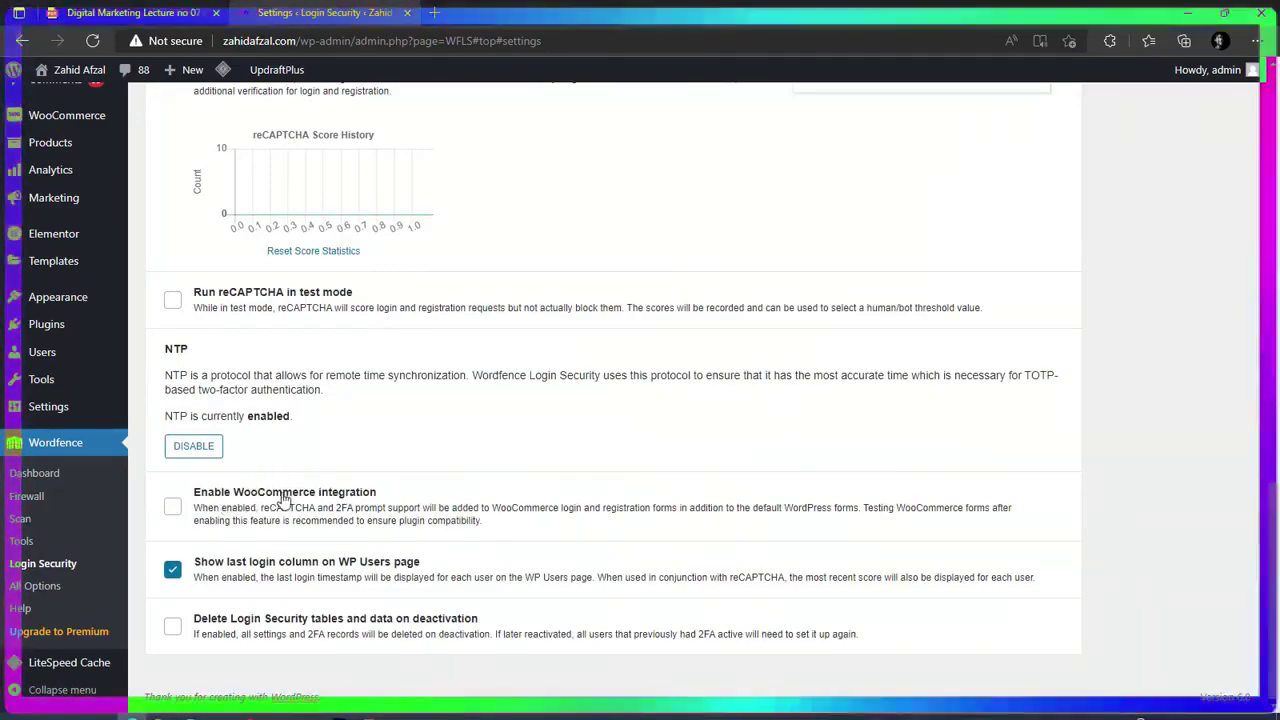
left_click(176, 510)
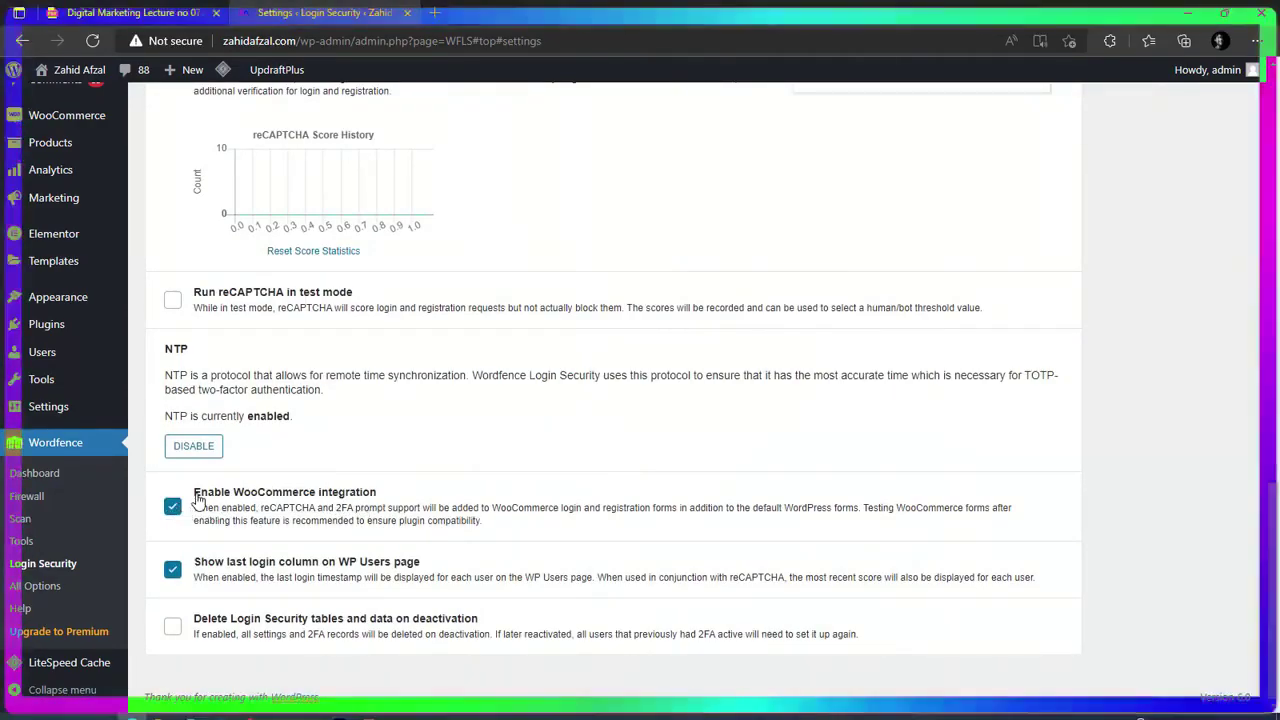
scroll(457, 560, "up", 15)
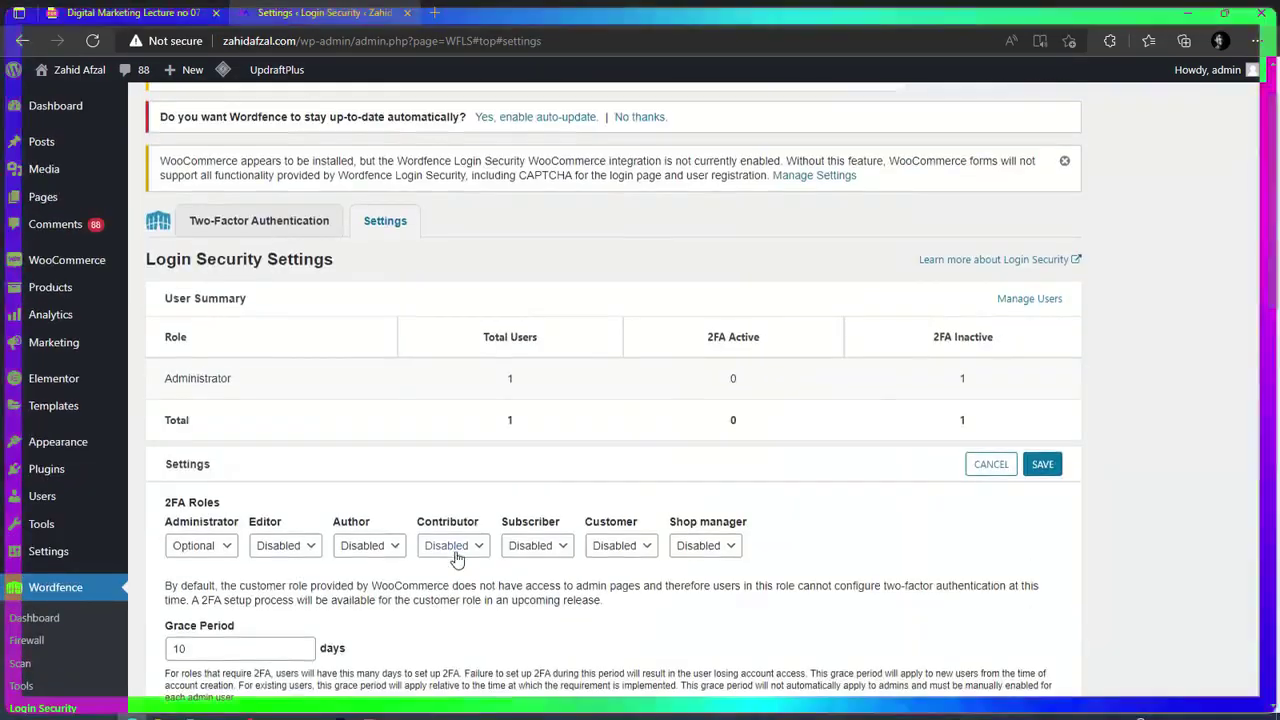
left_click(1043, 469)
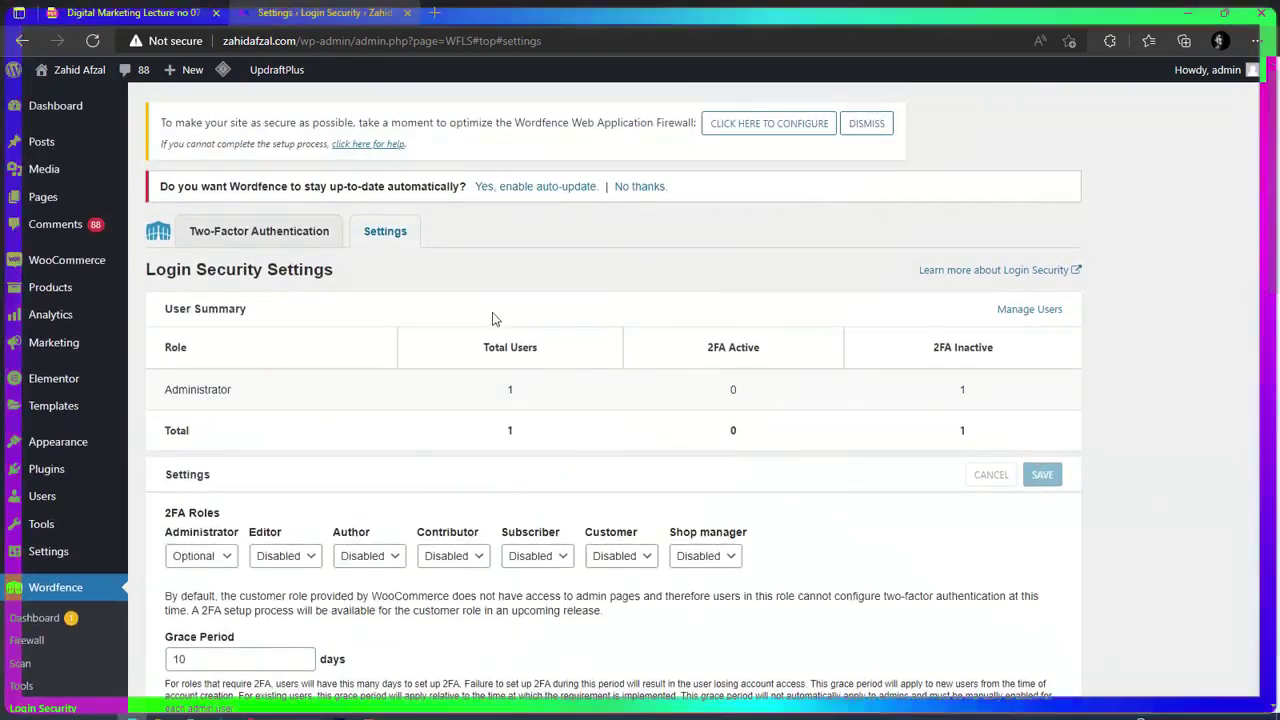
Download the .htaccess backup and apply Wordfence firewall optimization for the LiteSpeed/lsapi setup.
left_click(776, 131)
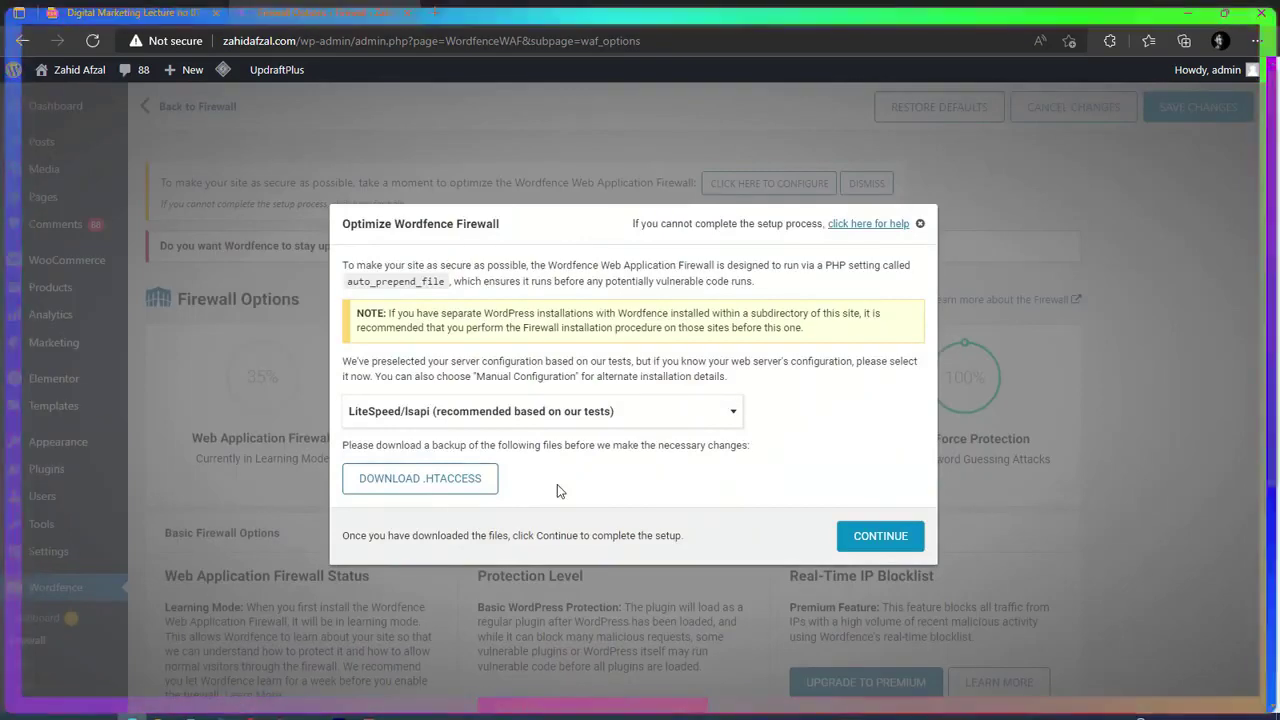
left_click(447, 482)
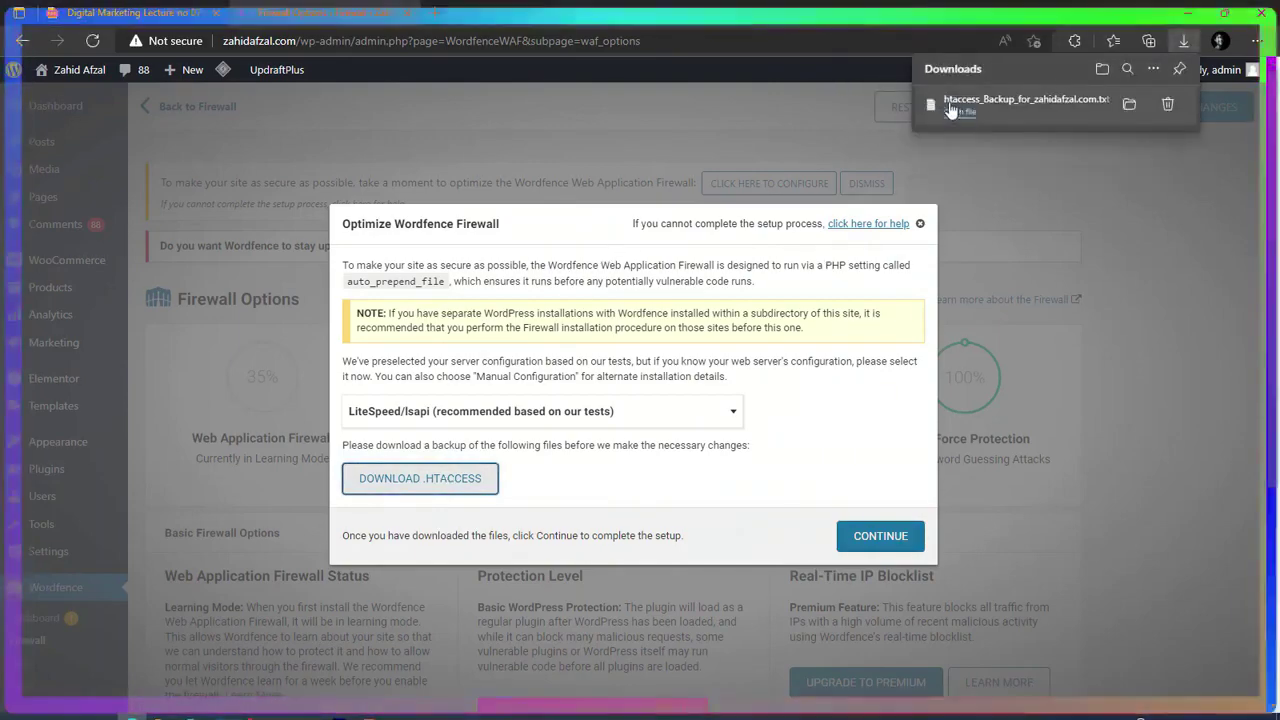
left_click(773, 358)
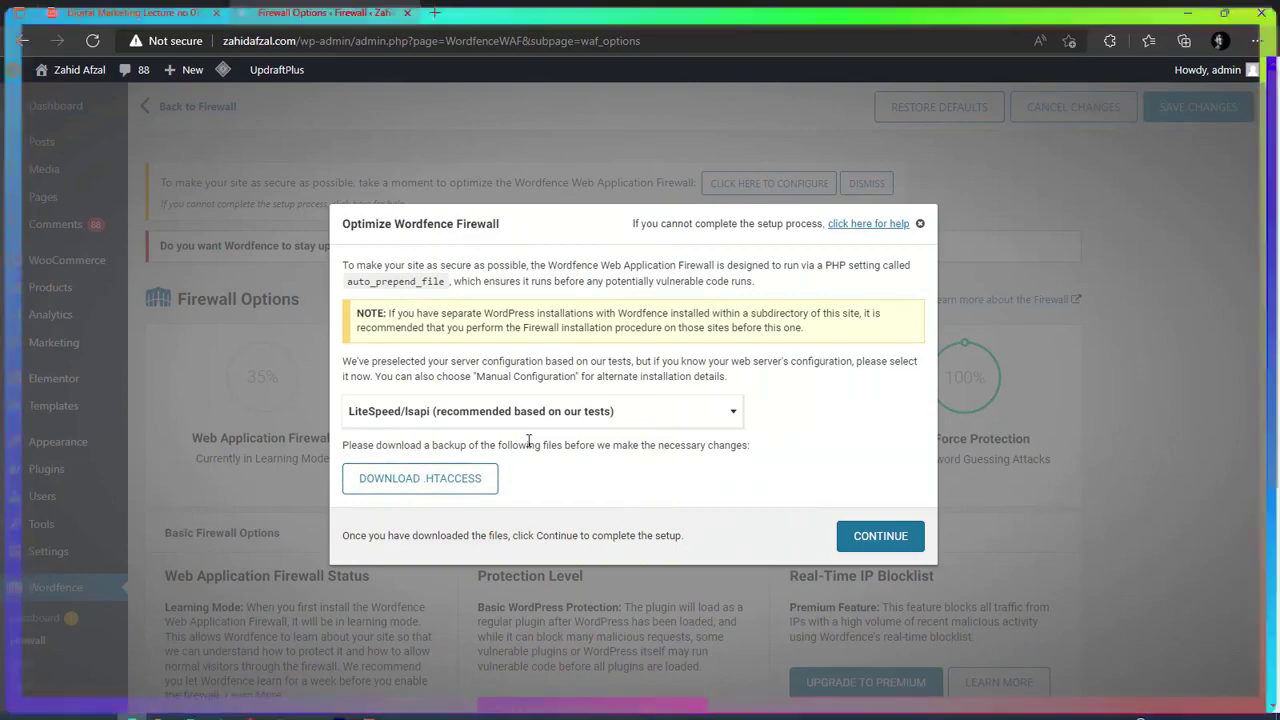
left_click(880, 537)
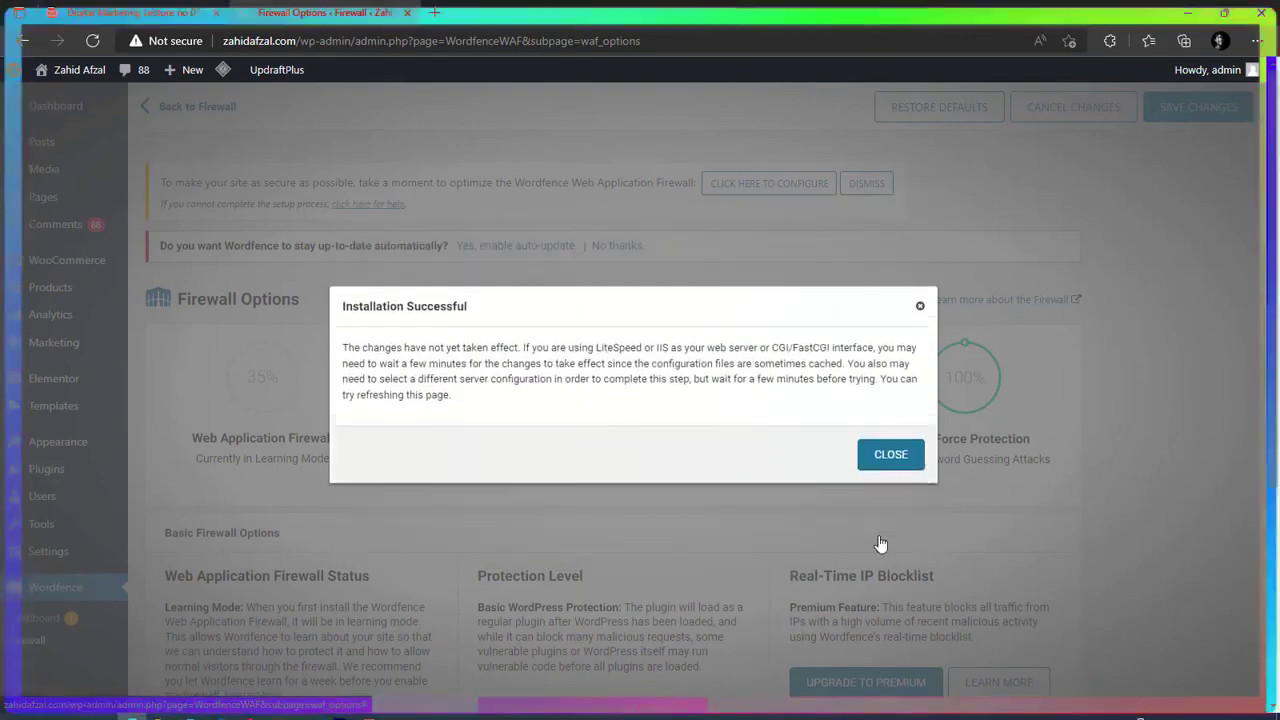
left_click(883, 458)
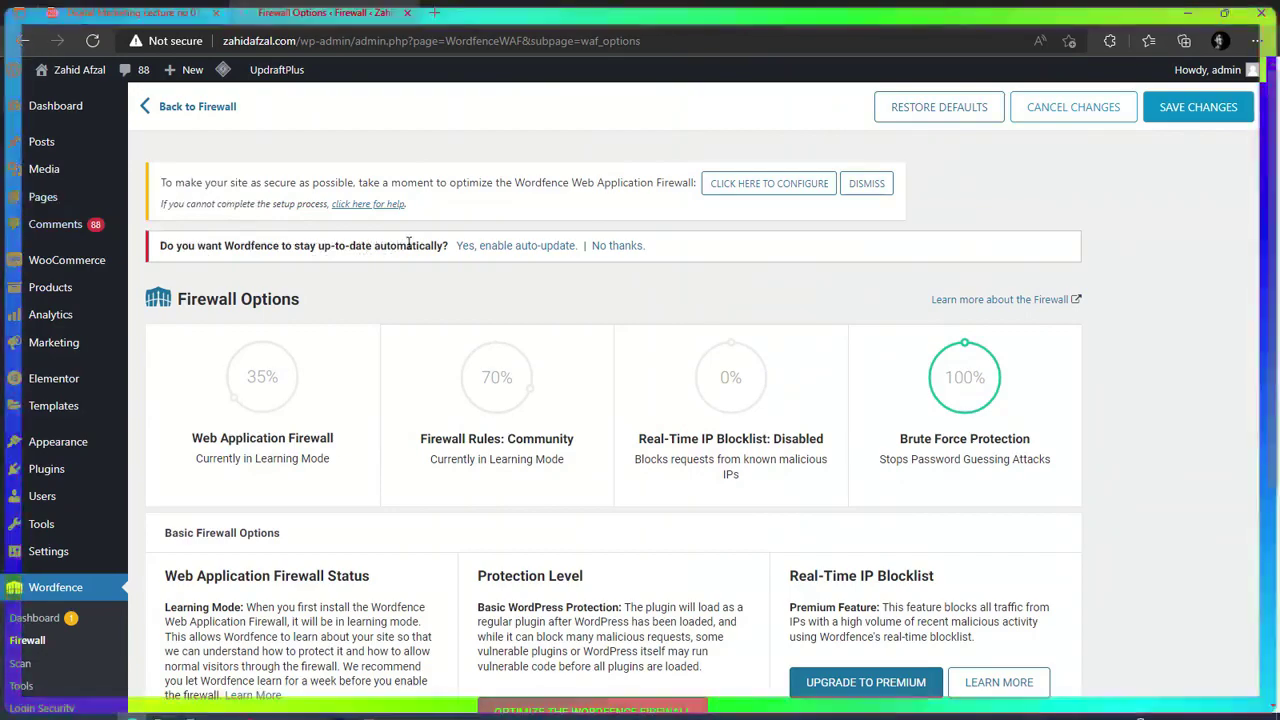
Enable automatic updates for Wordfence.
left_click(517, 246)
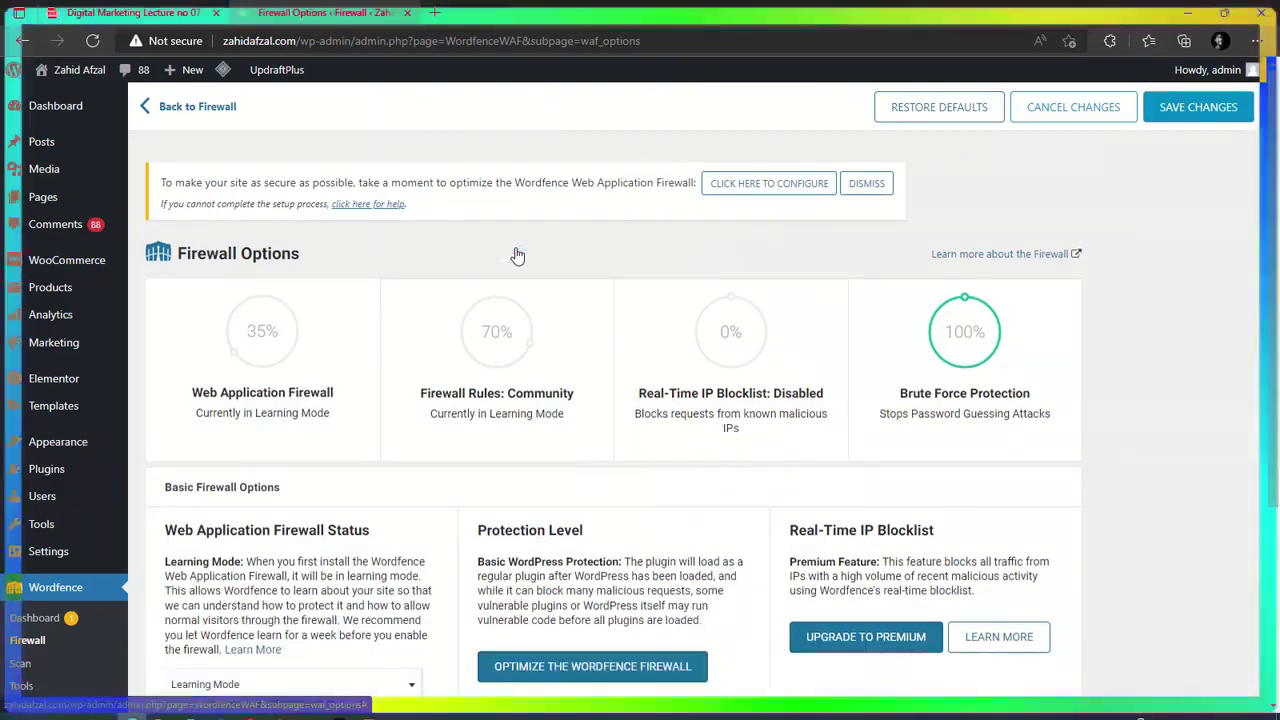
scroll(517, 256, "down", 3)
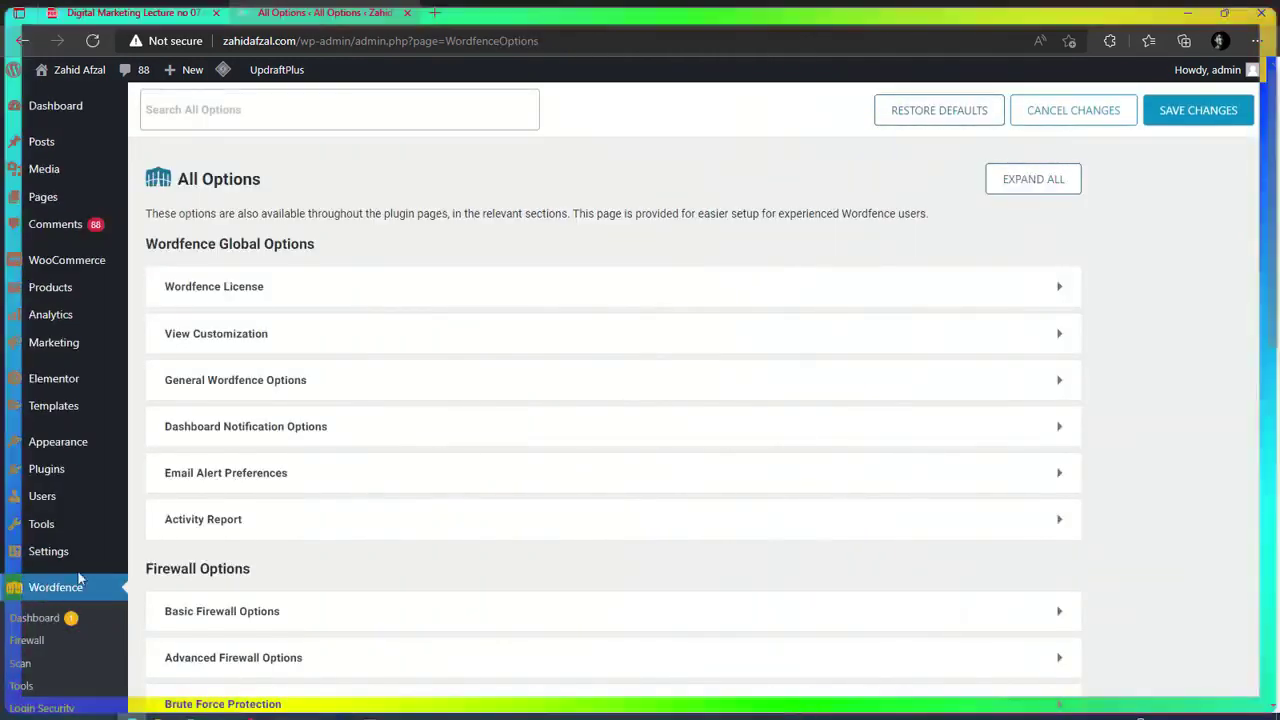
scroll(543, 620, "down", 2)
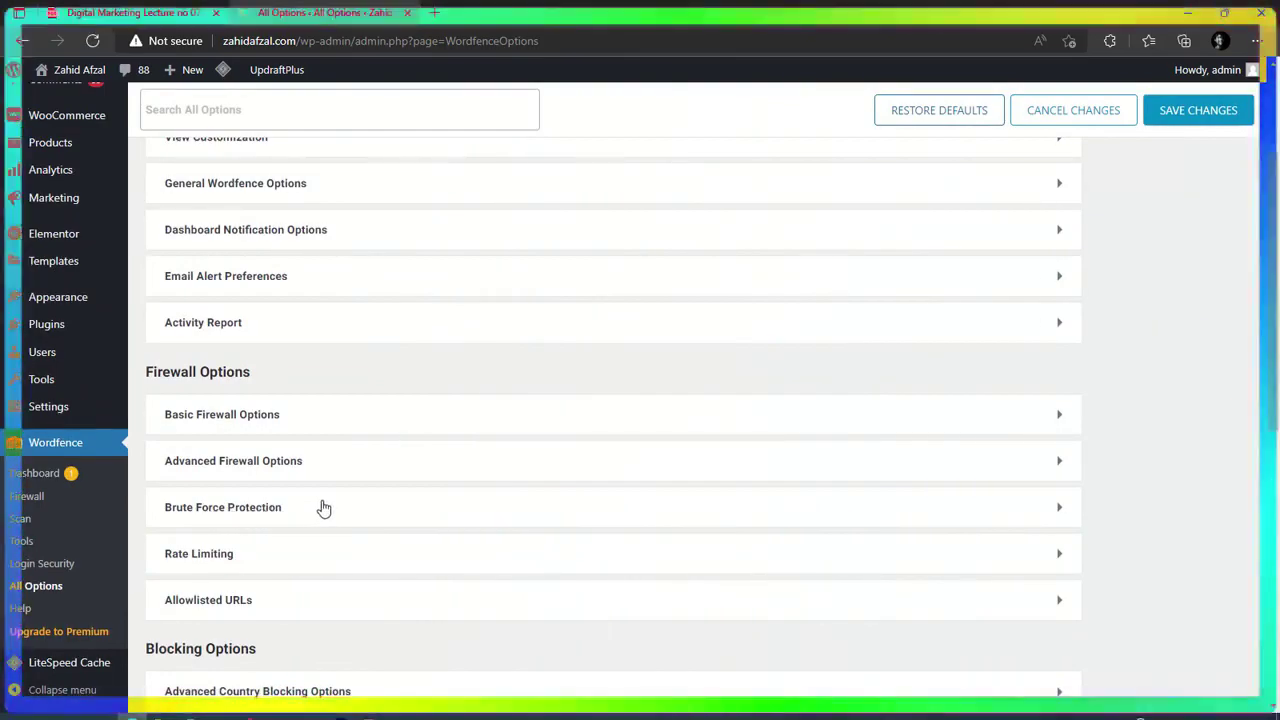
Set Brute Force Protection to lock out after 5 login failures and 5 forgot-password attempts, and save.
left_click(323, 509)
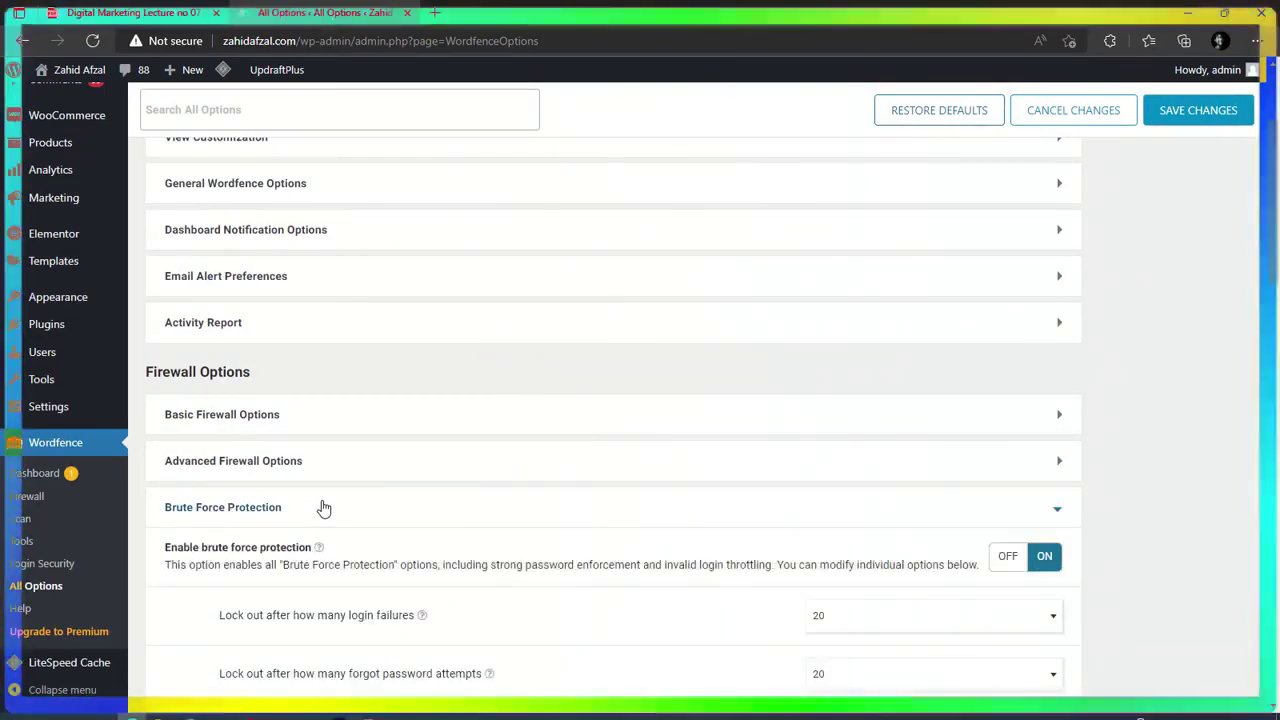
scroll(323, 509, "down", 3)
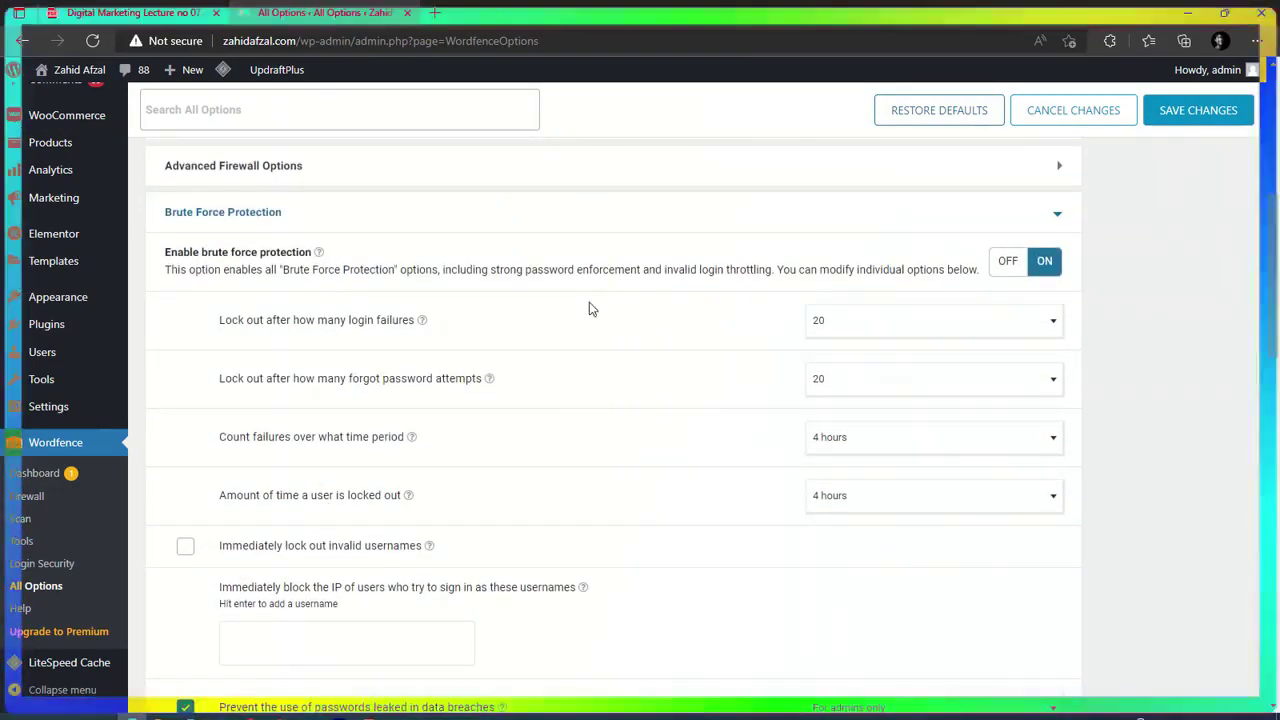
left_click(856, 320)
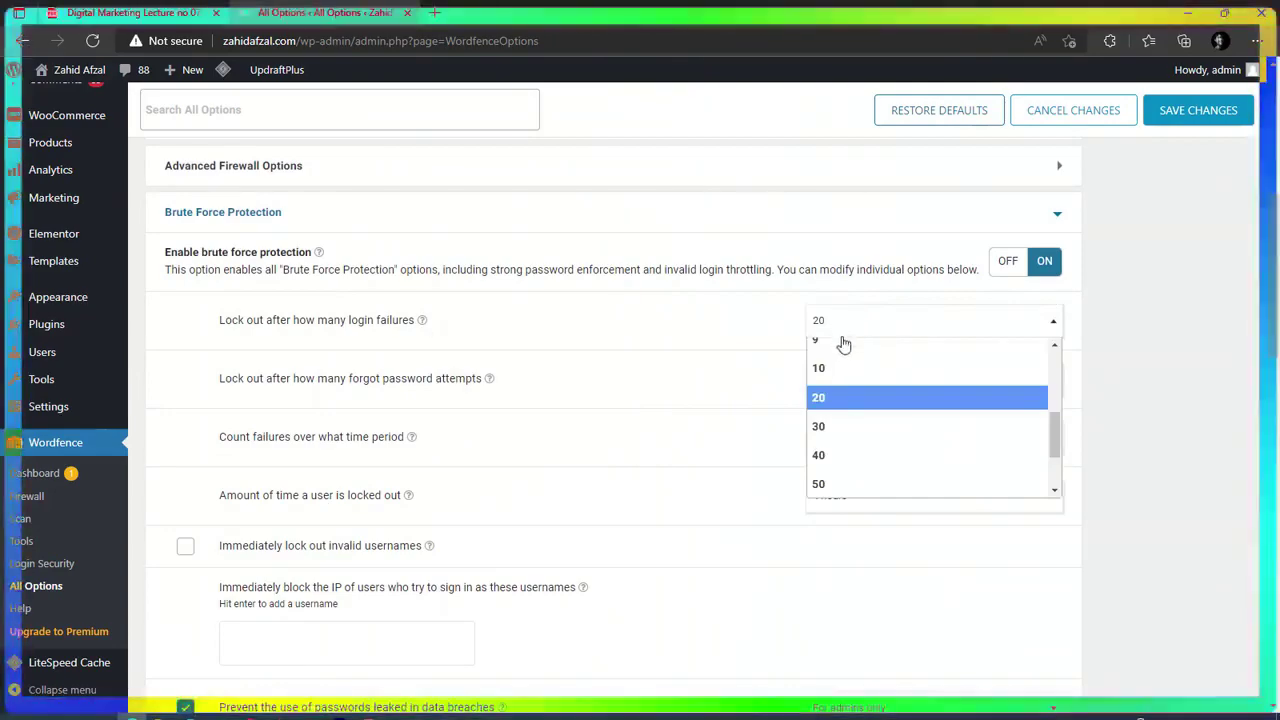
scroll(845, 345, "up", 3)
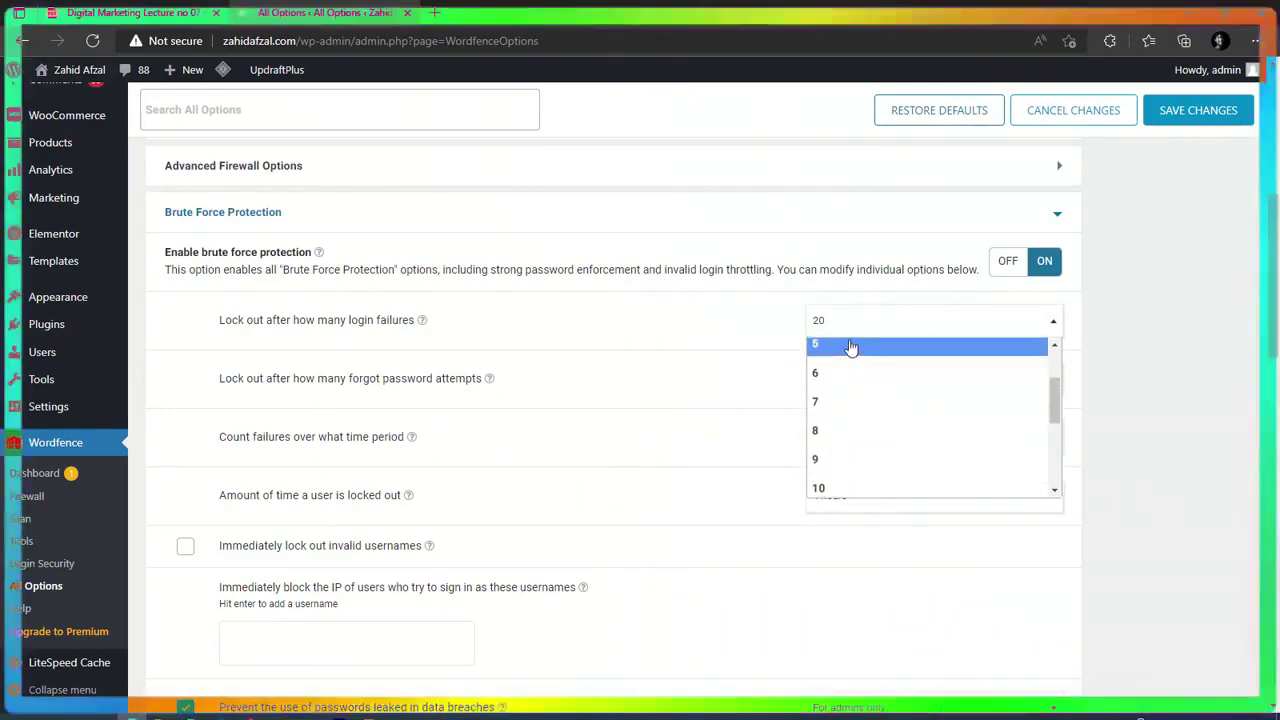
left_click(851, 345)
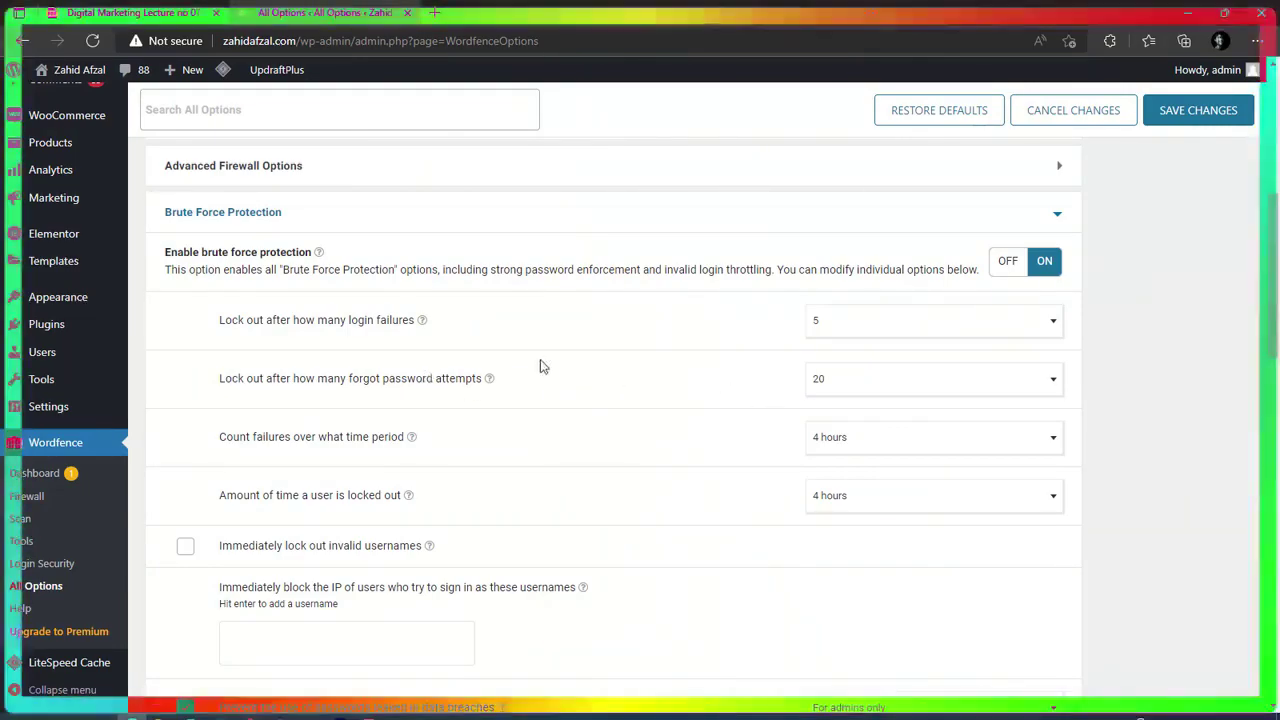
left_click(830, 386)
scroll(849, 486, "up", 3)
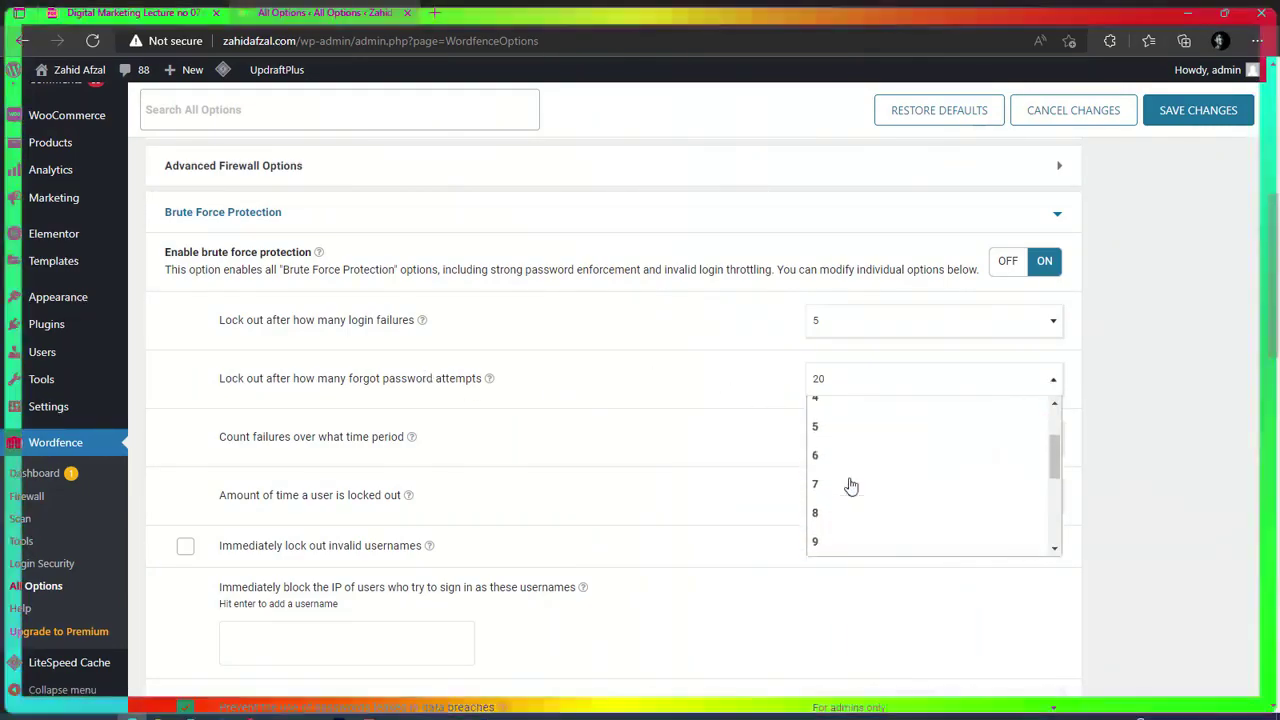
left_click(826, 428)
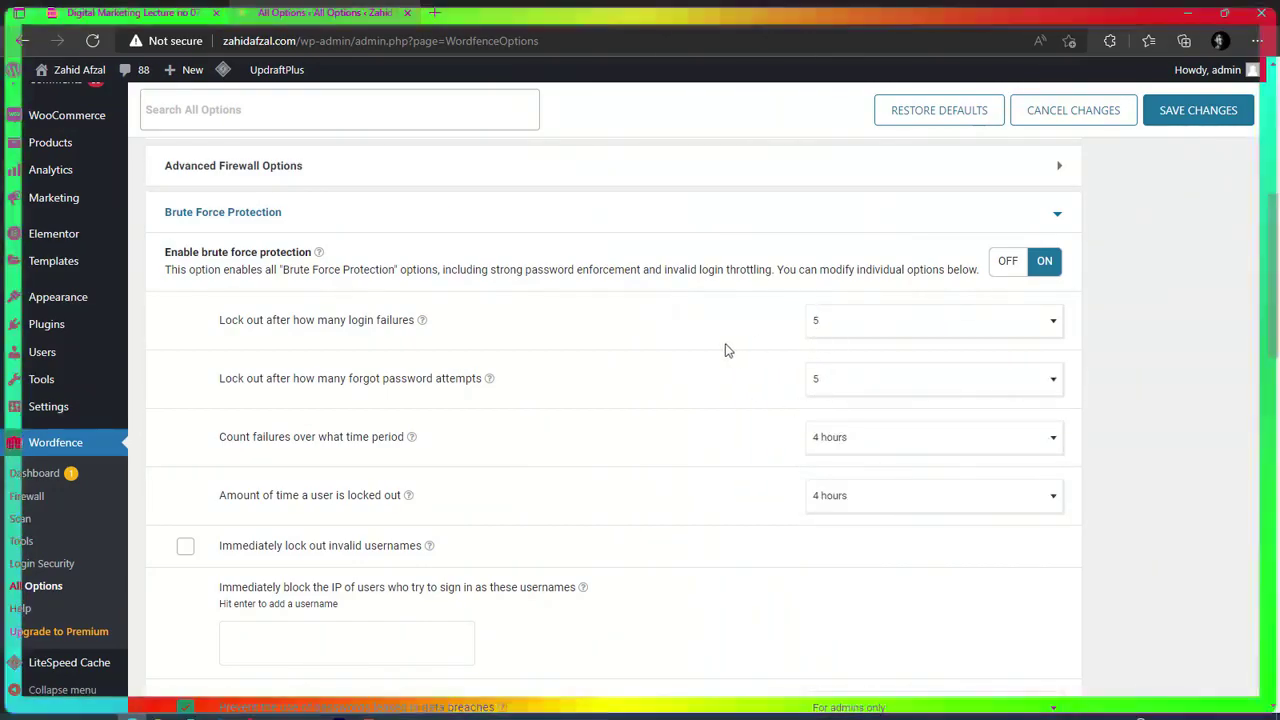
left_click(1194, 116)
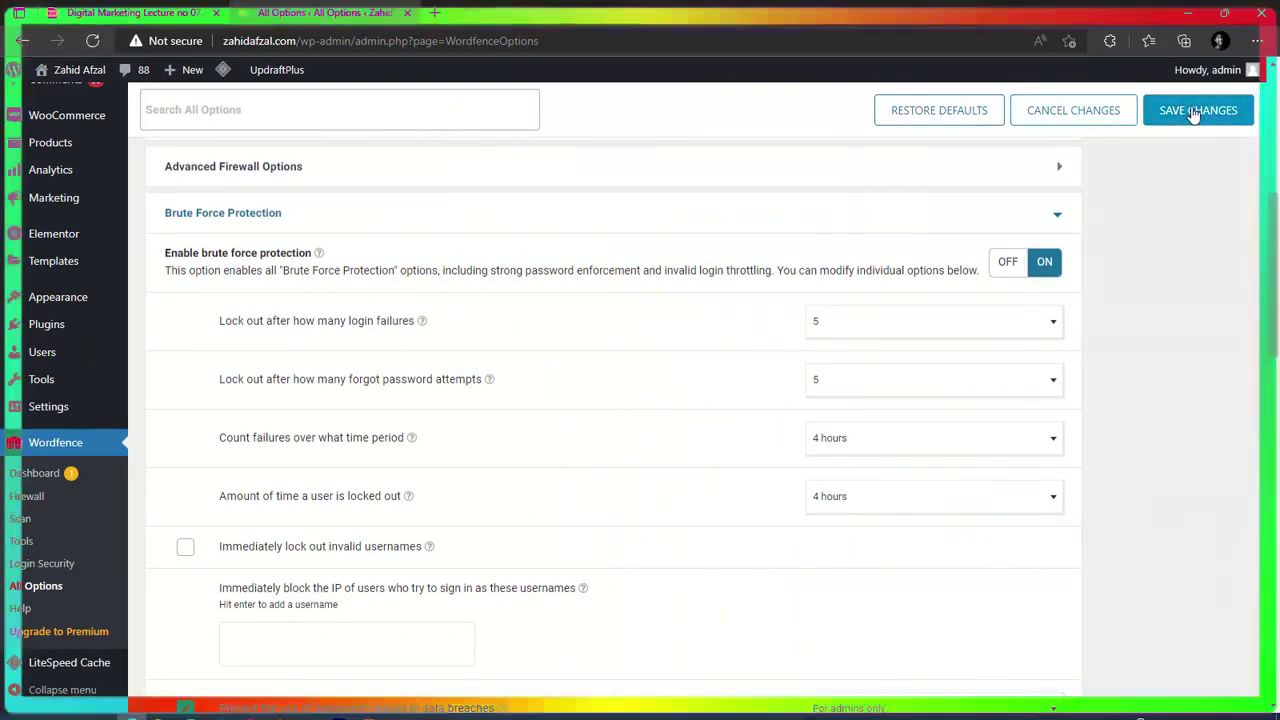
scroll(70, 235, "up", 5)
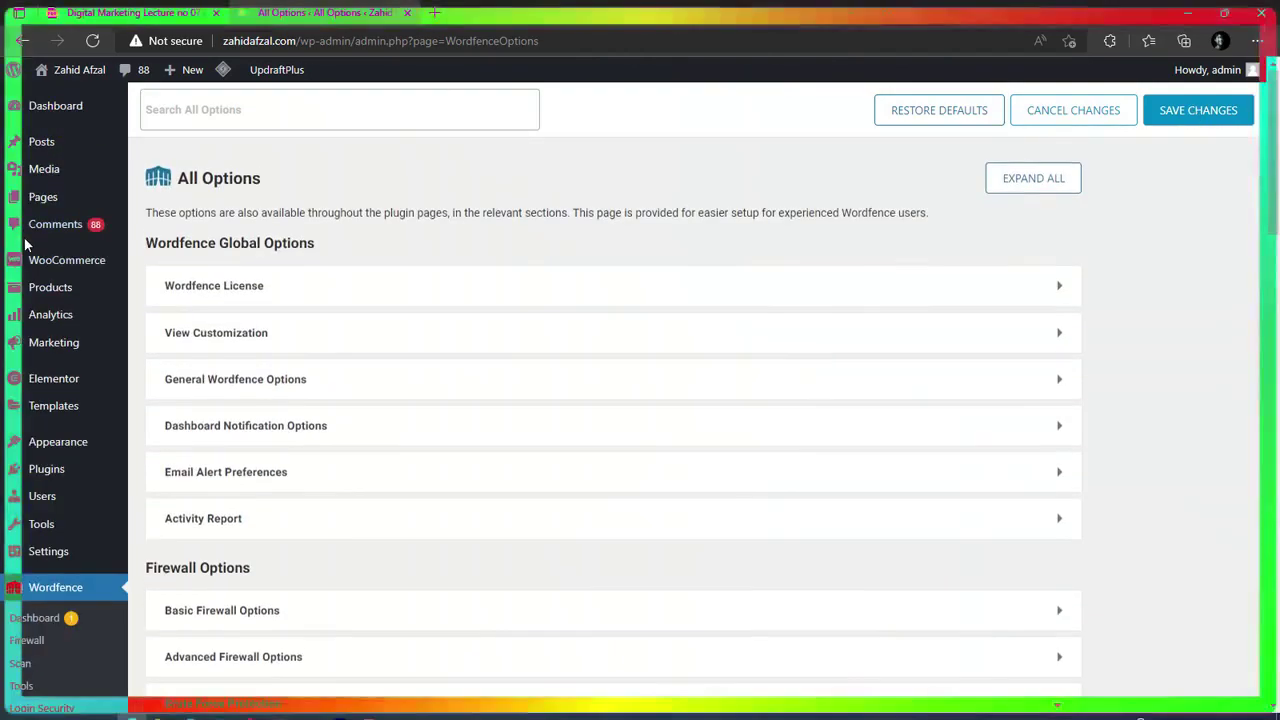
Search the plugin directory for 'anti spam bee', then install and activate Antispam Bee.
left_click(64, 113)
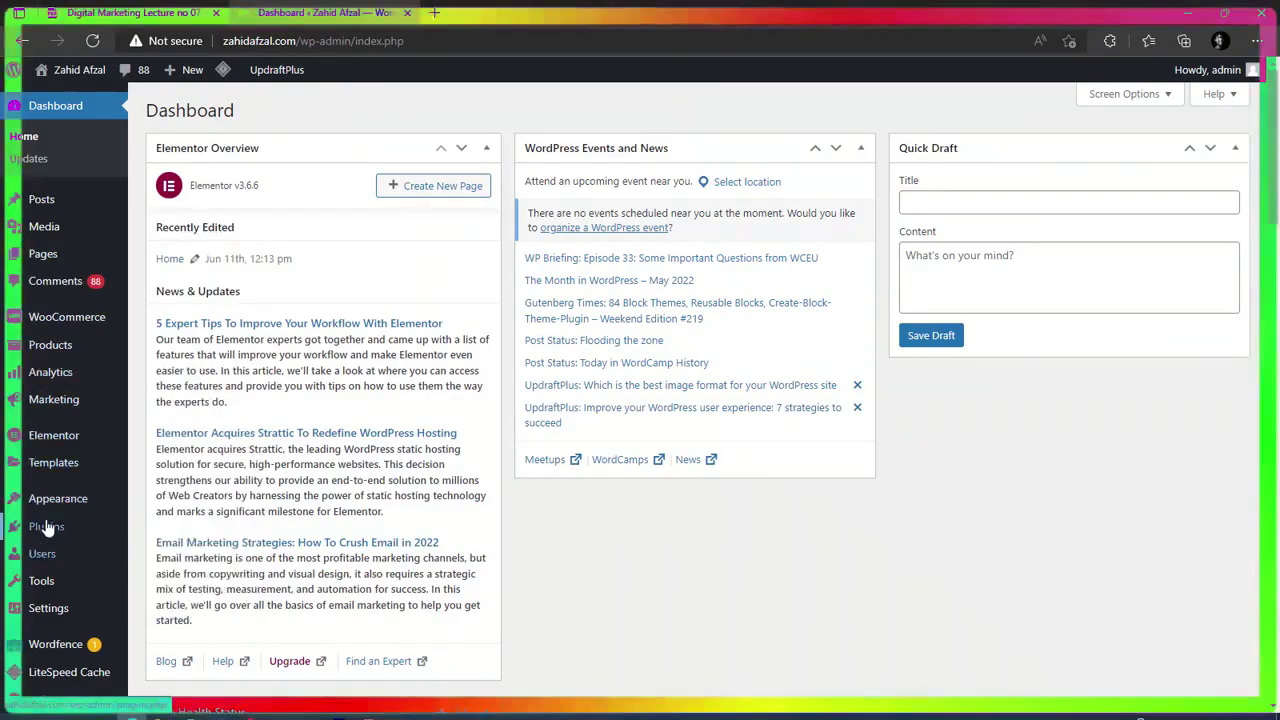
mouse_move(60, 526)
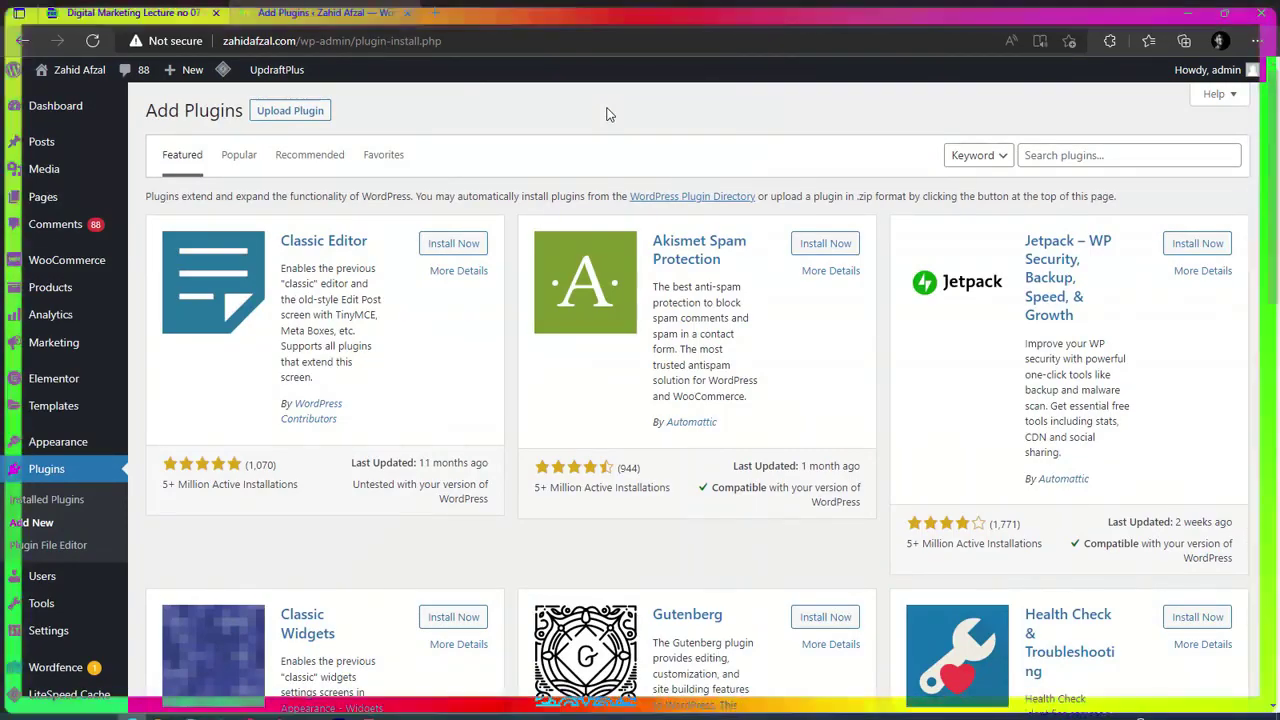
left_click(1050, 154)
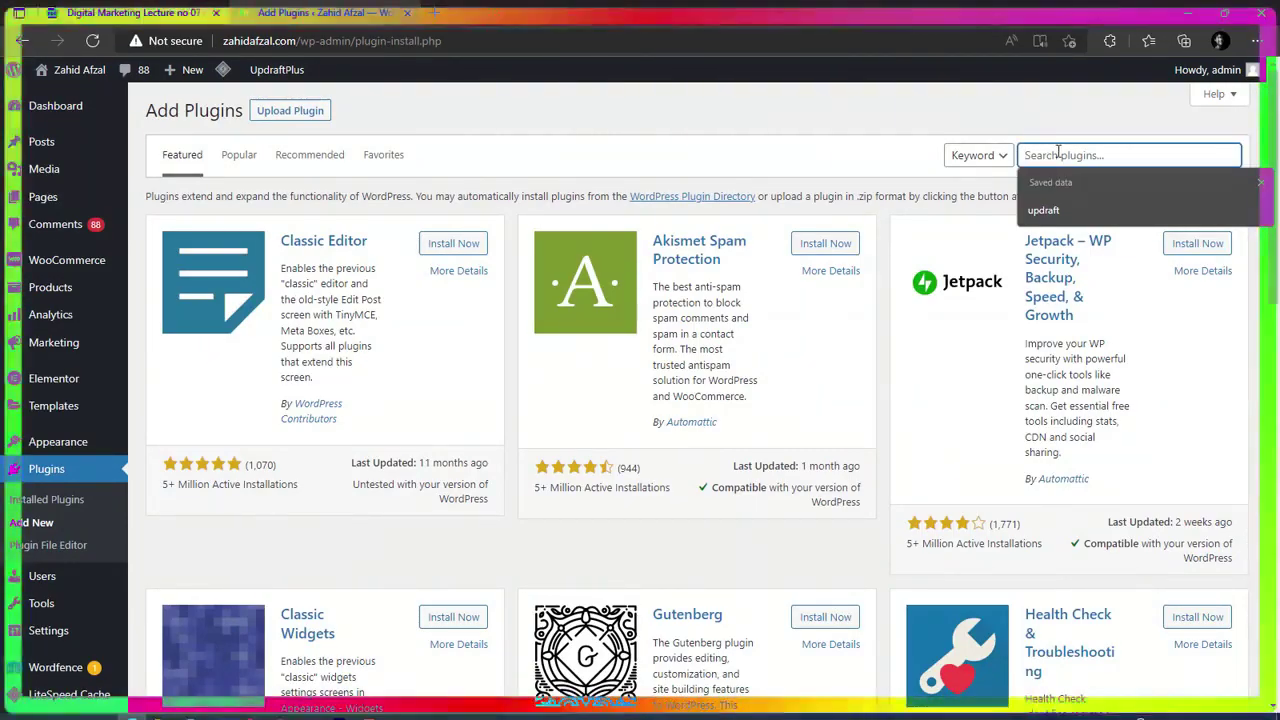
type("anti ")
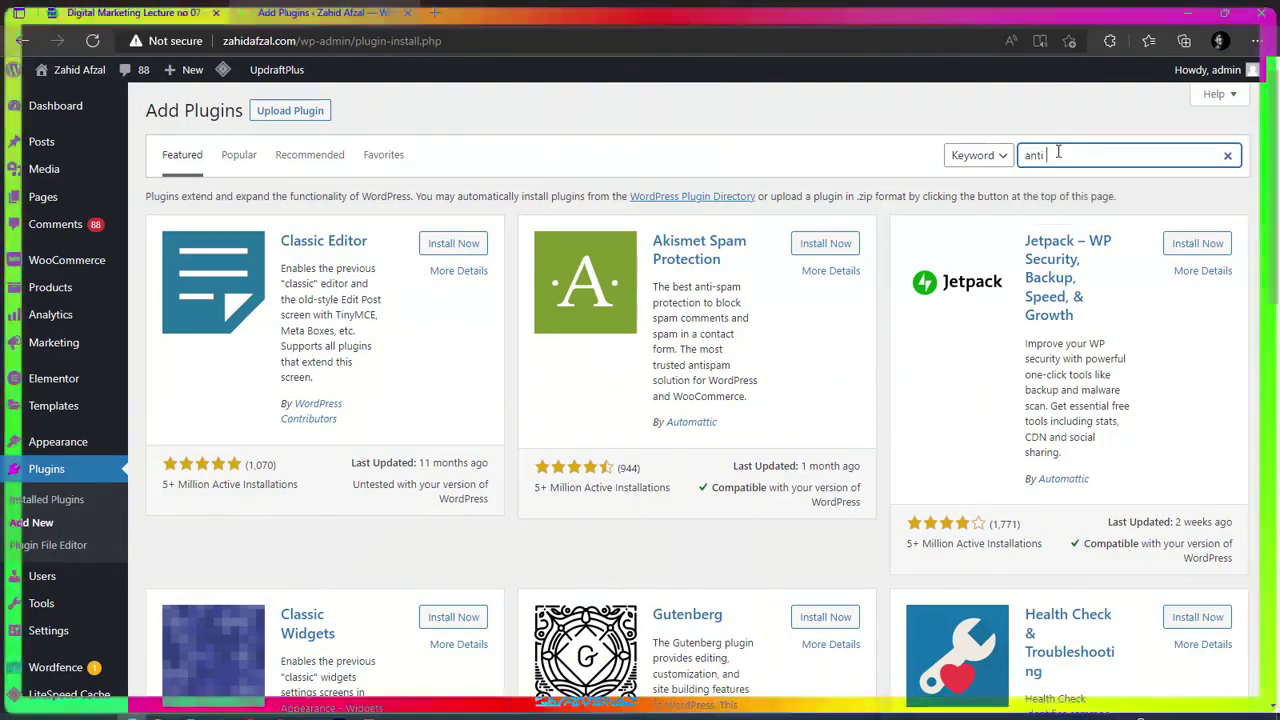
type("spam bee")
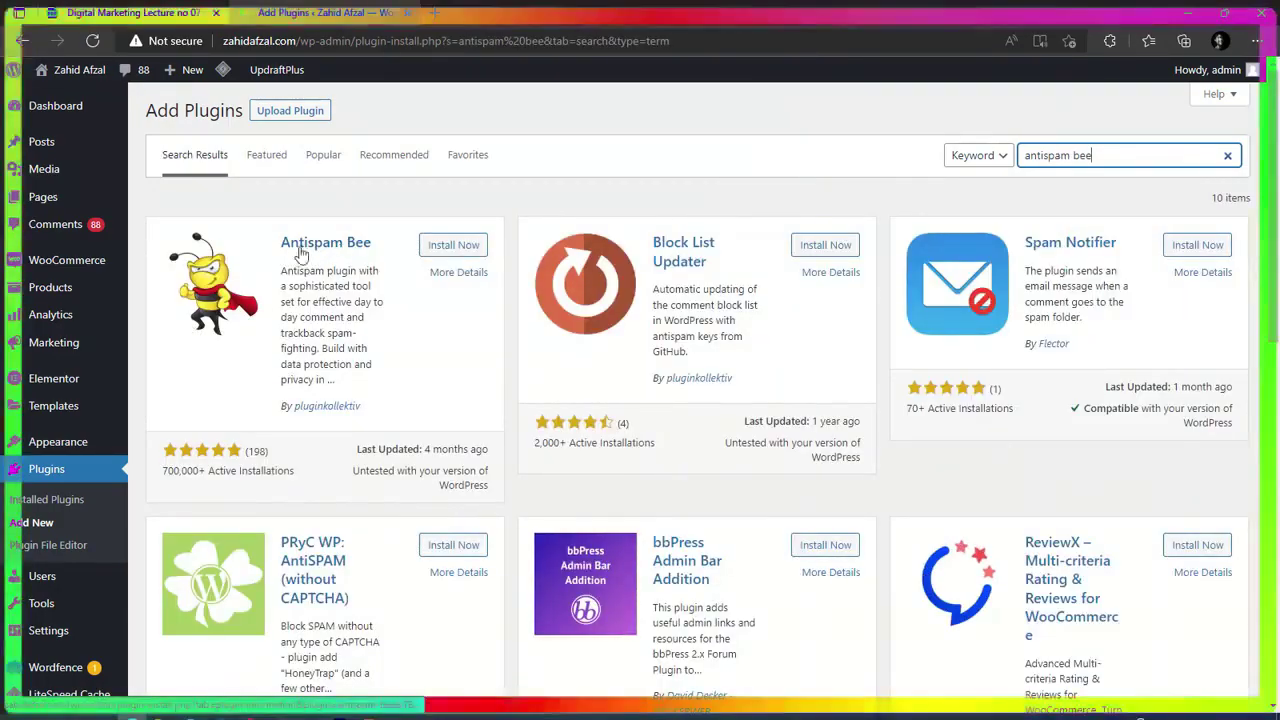
left_click(462, 246)
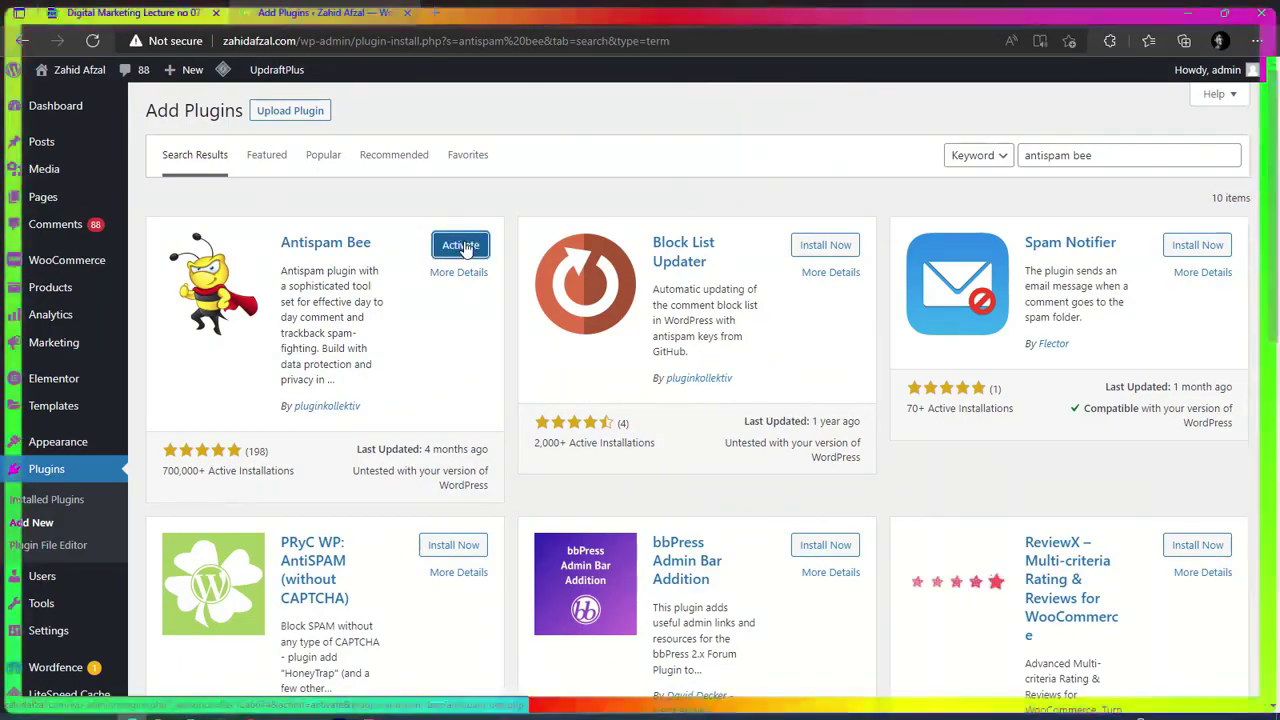
left_click(461, 246)
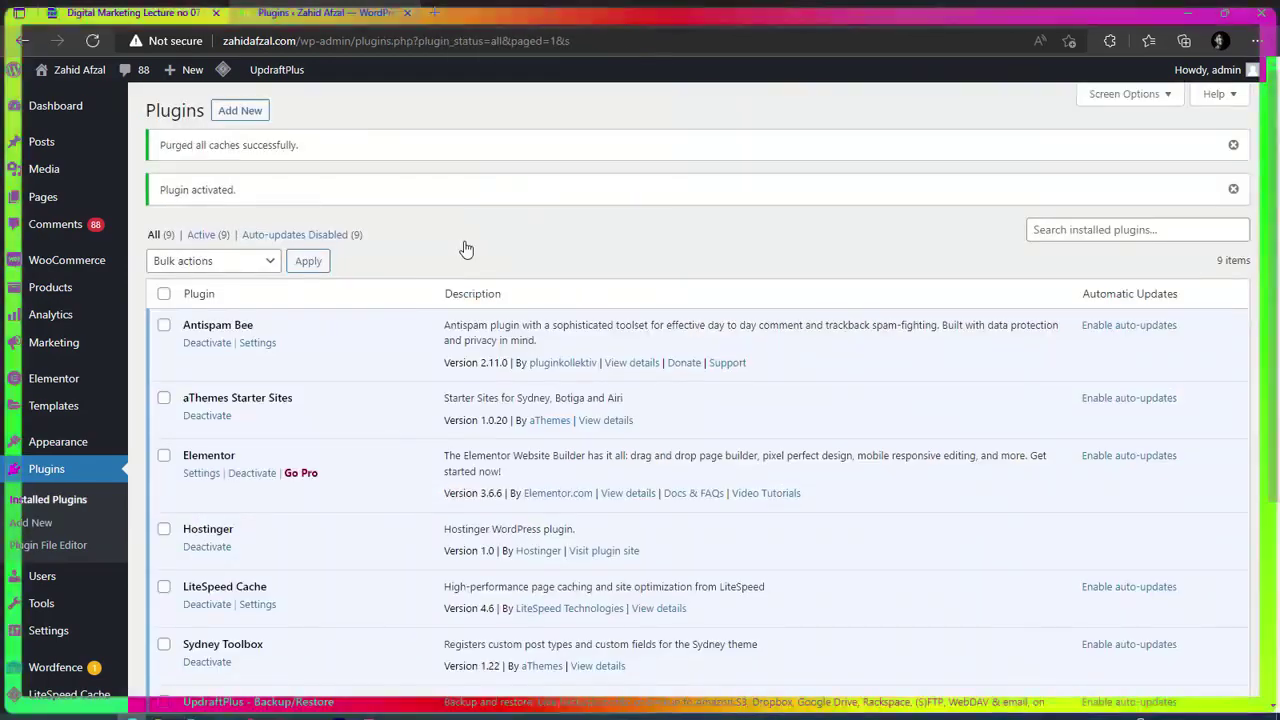
Turn on deletion of existing spam after 15 days in Antispam Bee settings and save.
left_click(257, 343)
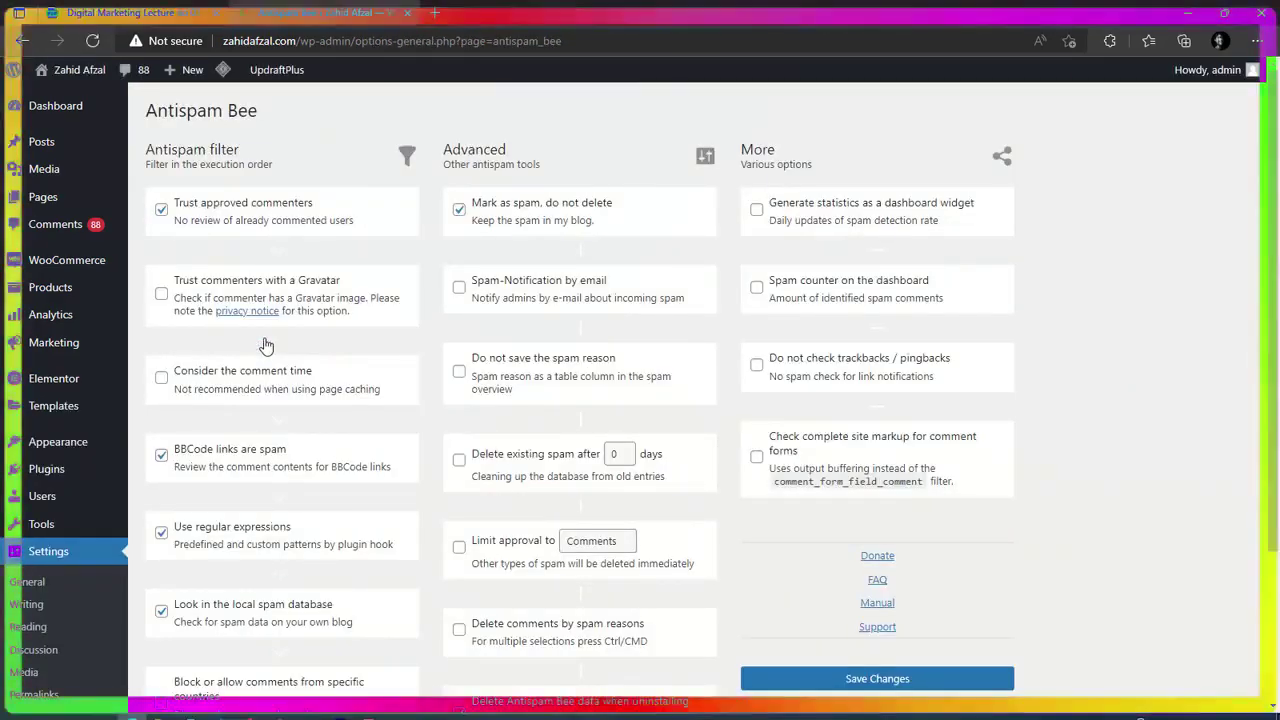
left_click(460, 462)
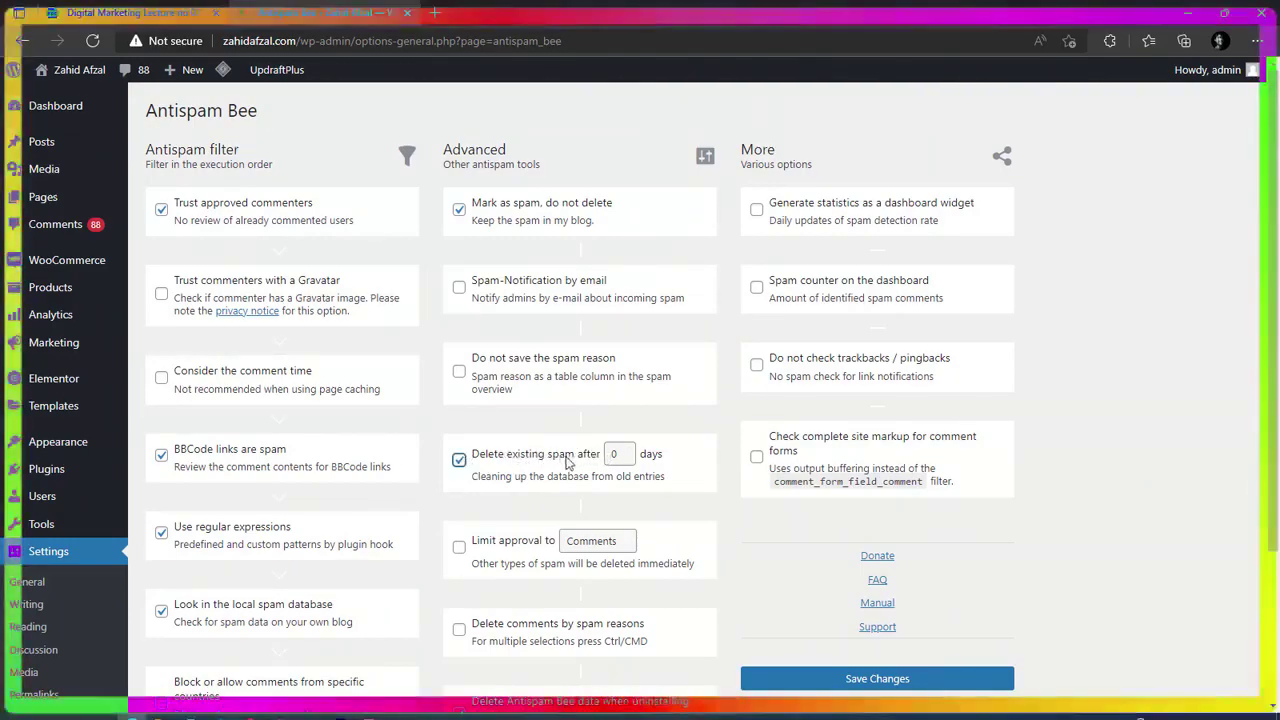
left_click(620, 453)
key("BackSpace")
type("1")
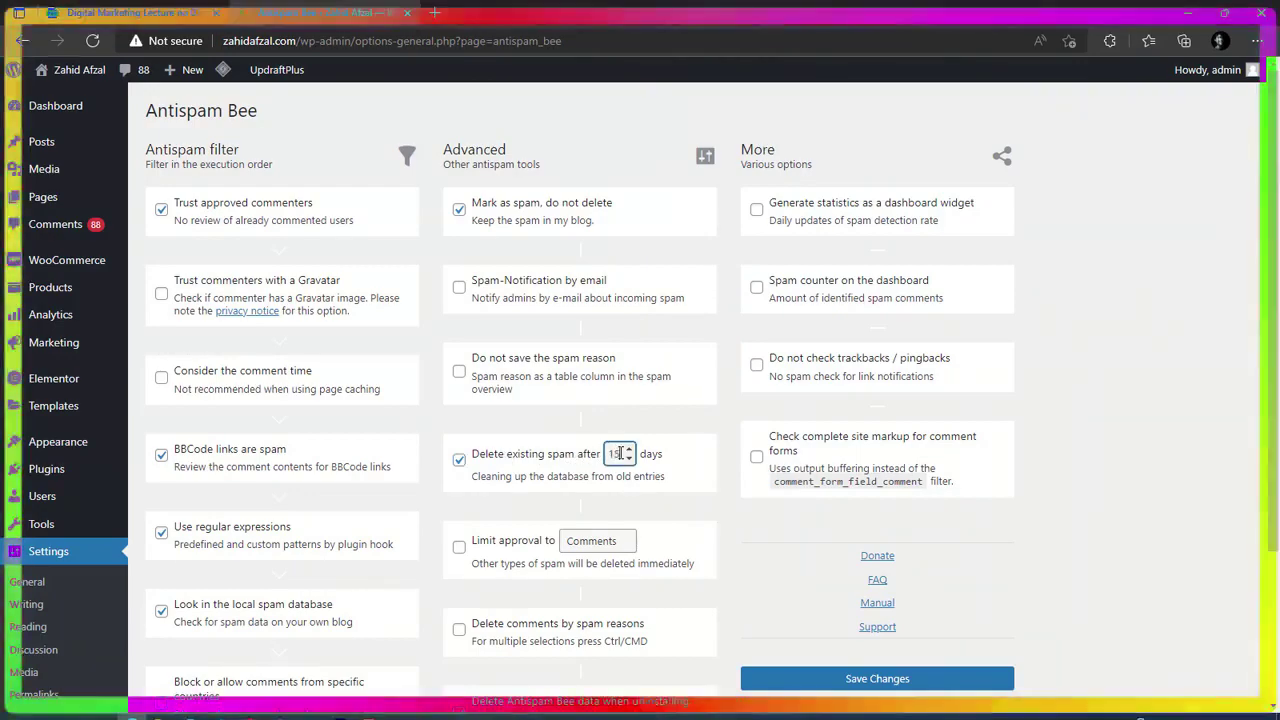
type("5")
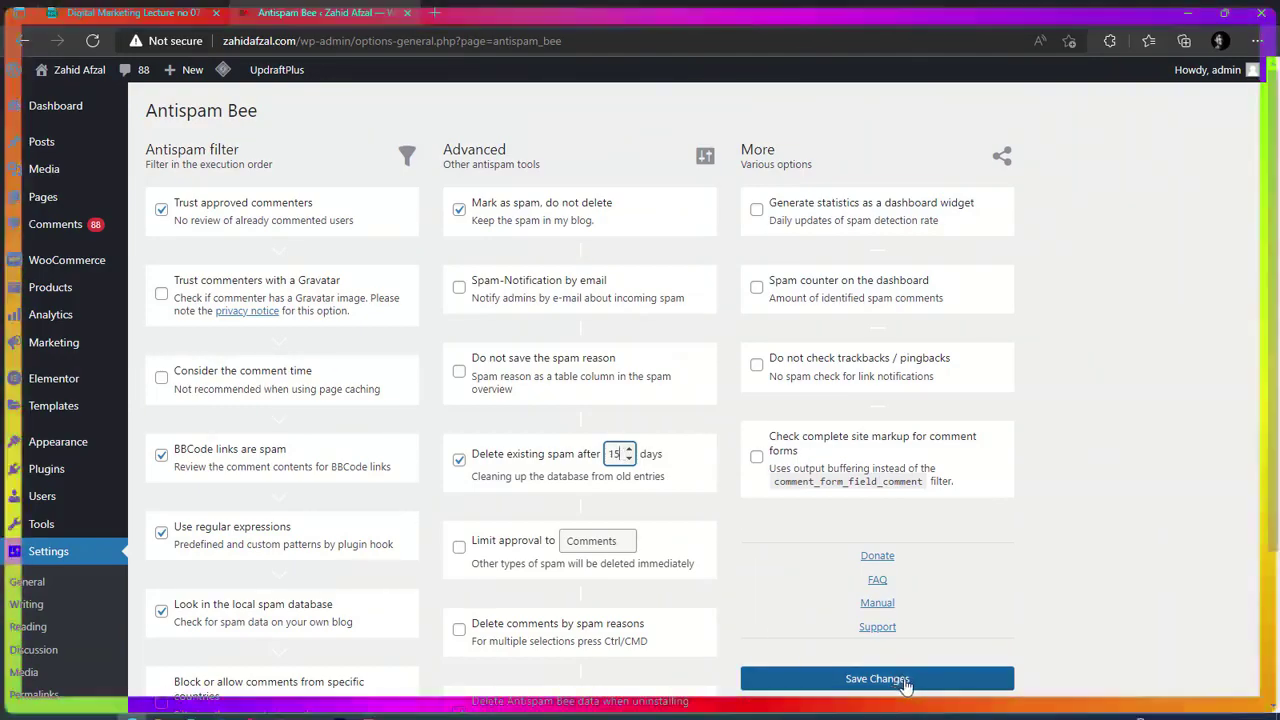
left_click(877, 679)
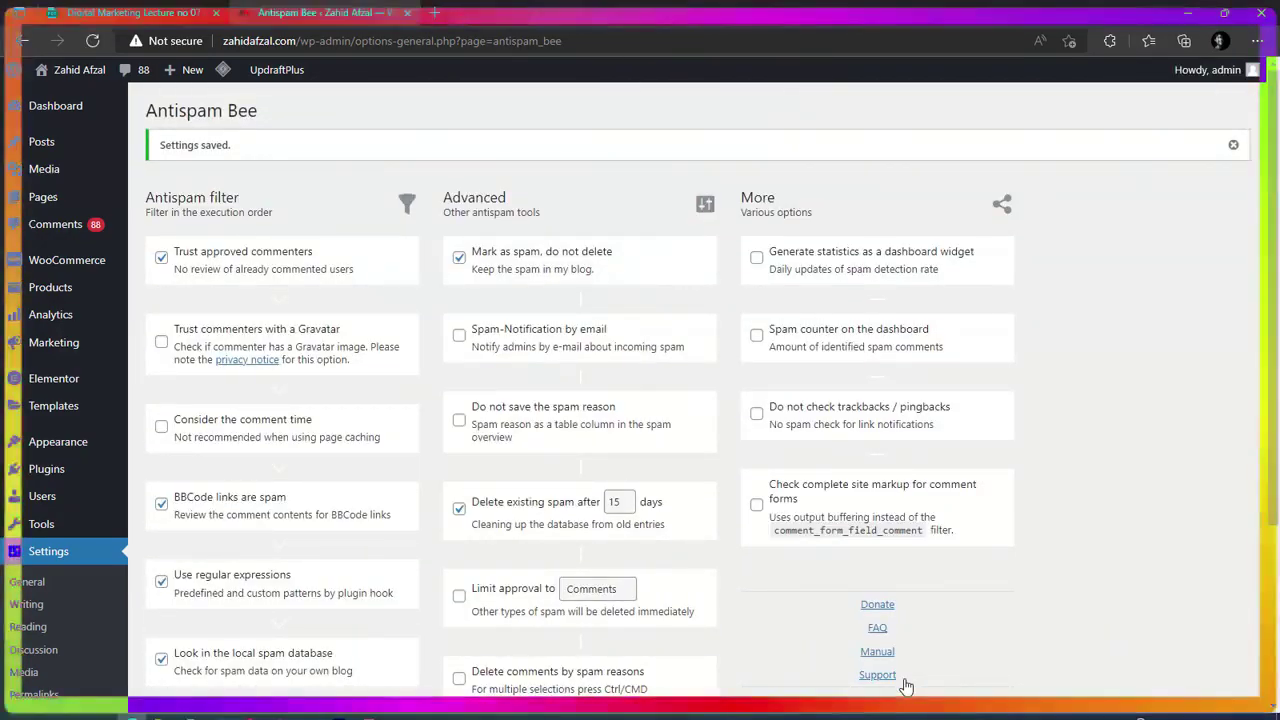
mouse_move(60, 110)
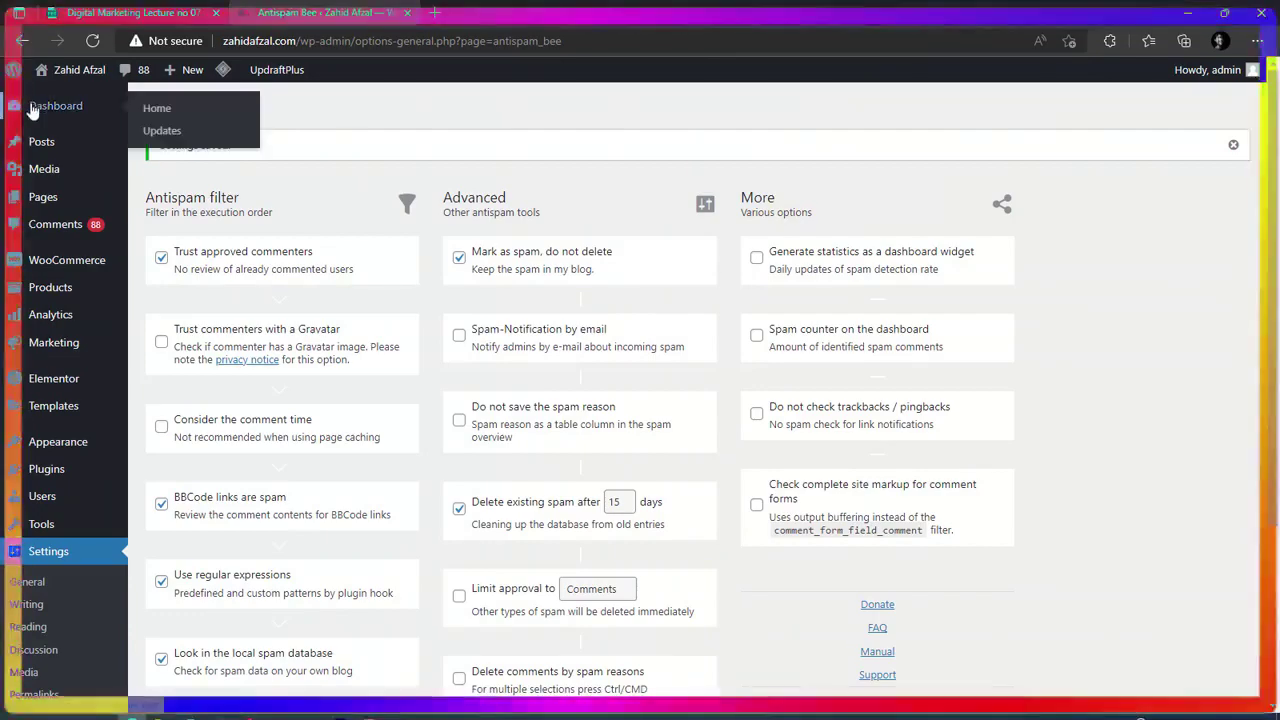